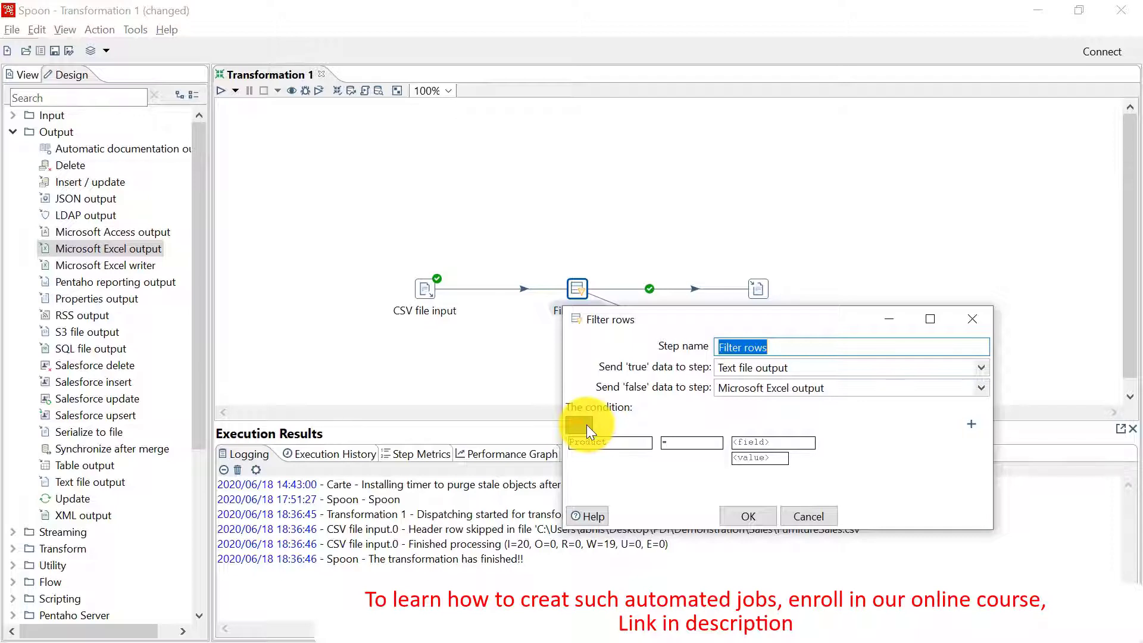
Negate the Product condition in Filter rows and add a second, AND-joined negated equality condition on the Region field
{"action": "left_click", "coordinate": [576, 425]}
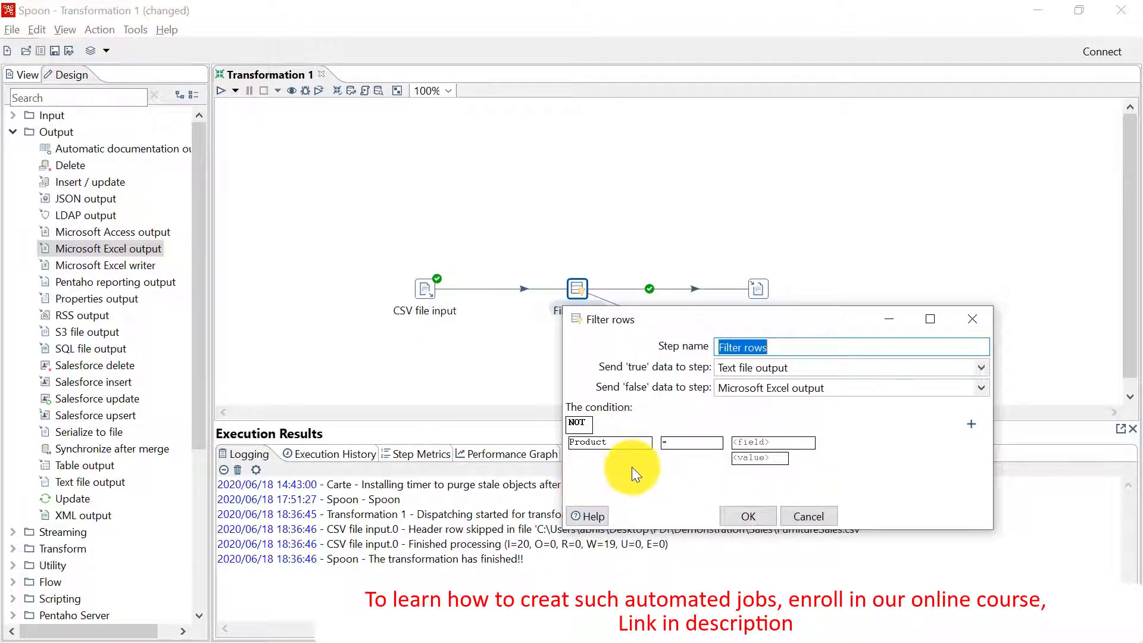
{"action": "left_click", "coordinate": [971, 424]}
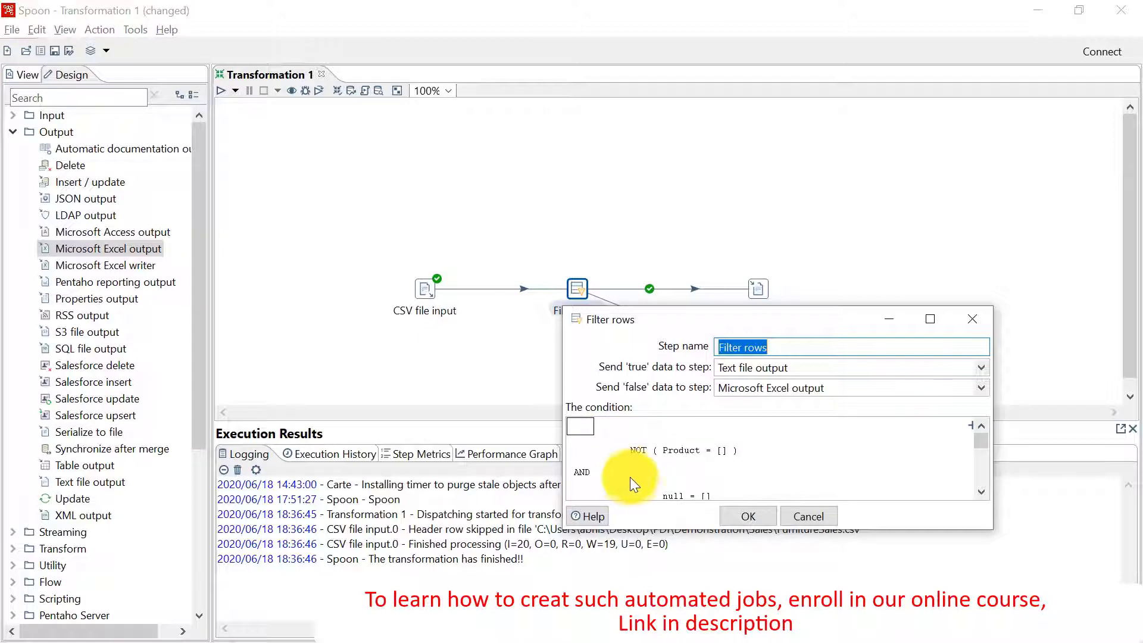
{"action": "scroll", "coordinate": [708, 491], "scroll_direction": "down", "scroll_amount": 1}
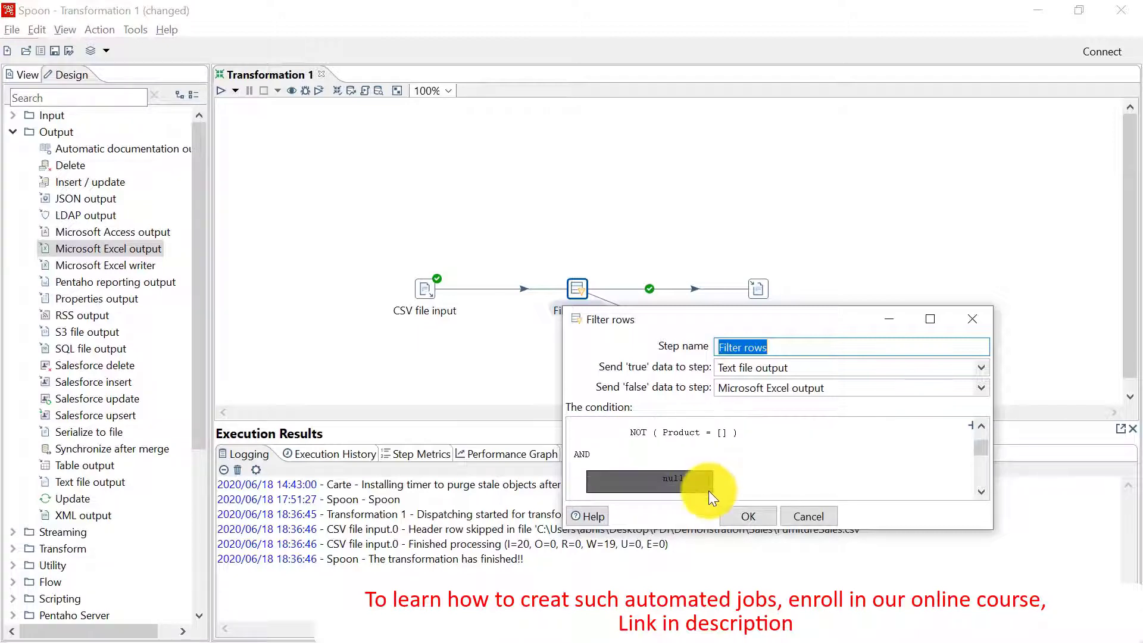
{"action": "left_click", "coordinate": [674, 476]}
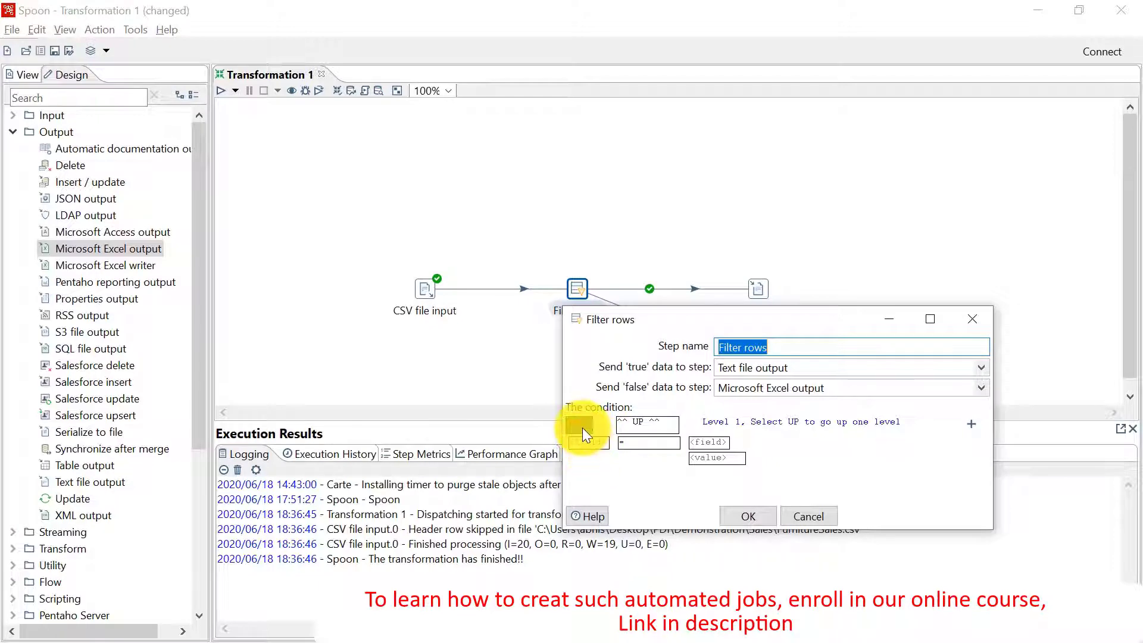
{"action": "left_click", "coordinate": [589, 442]}
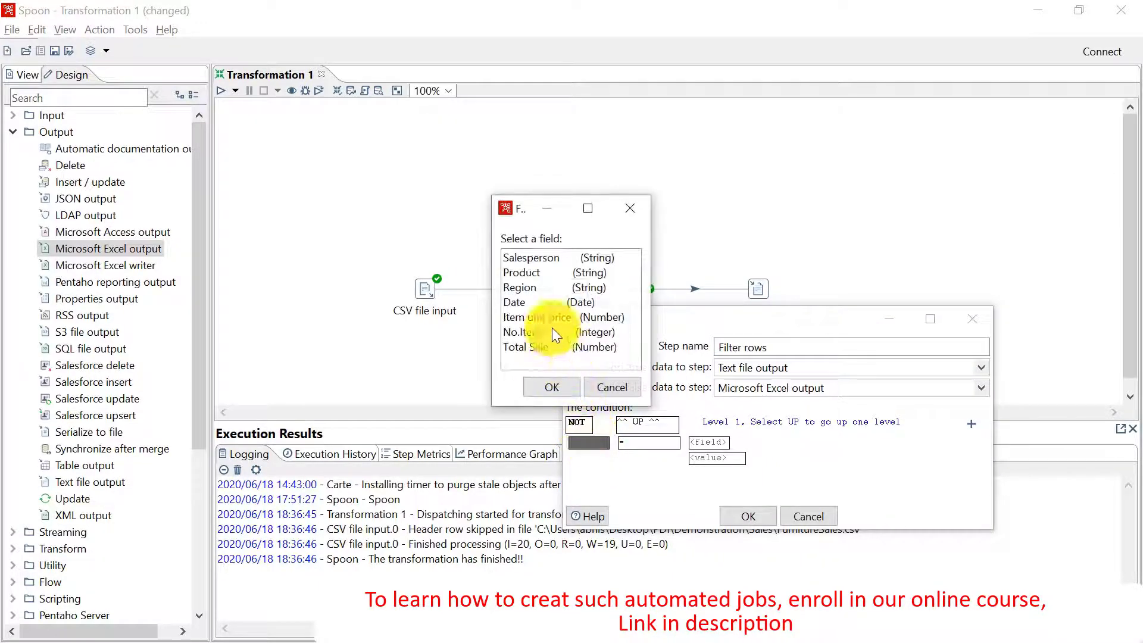
{"action": "left_click", "coordinate": [525, 289]}
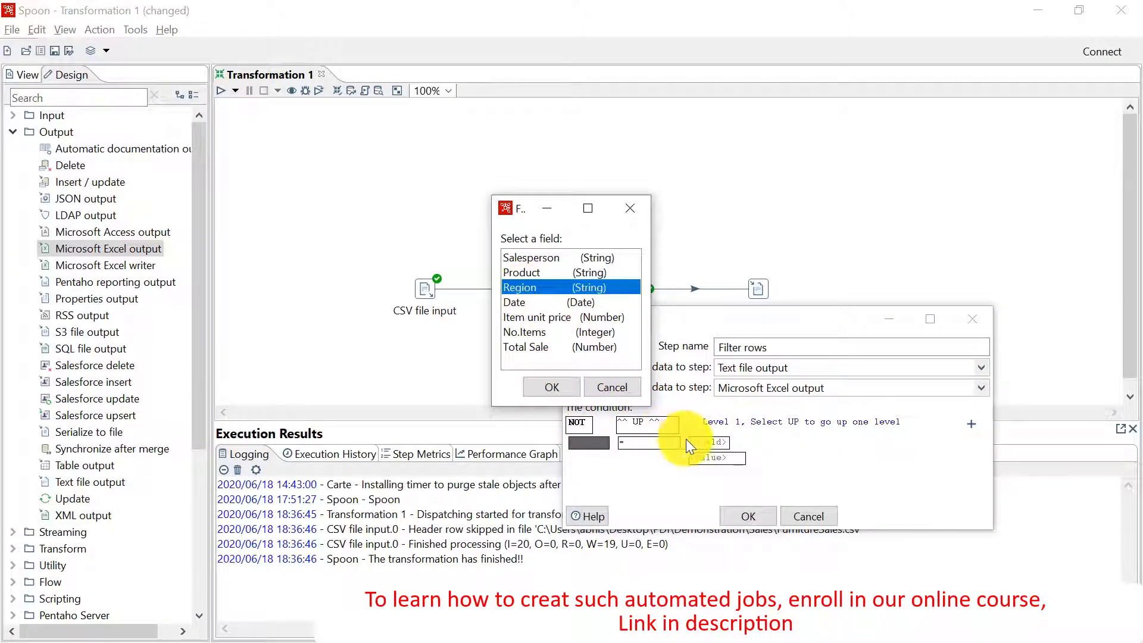
{"action": "left_click", "coordinate": [568, 387]}
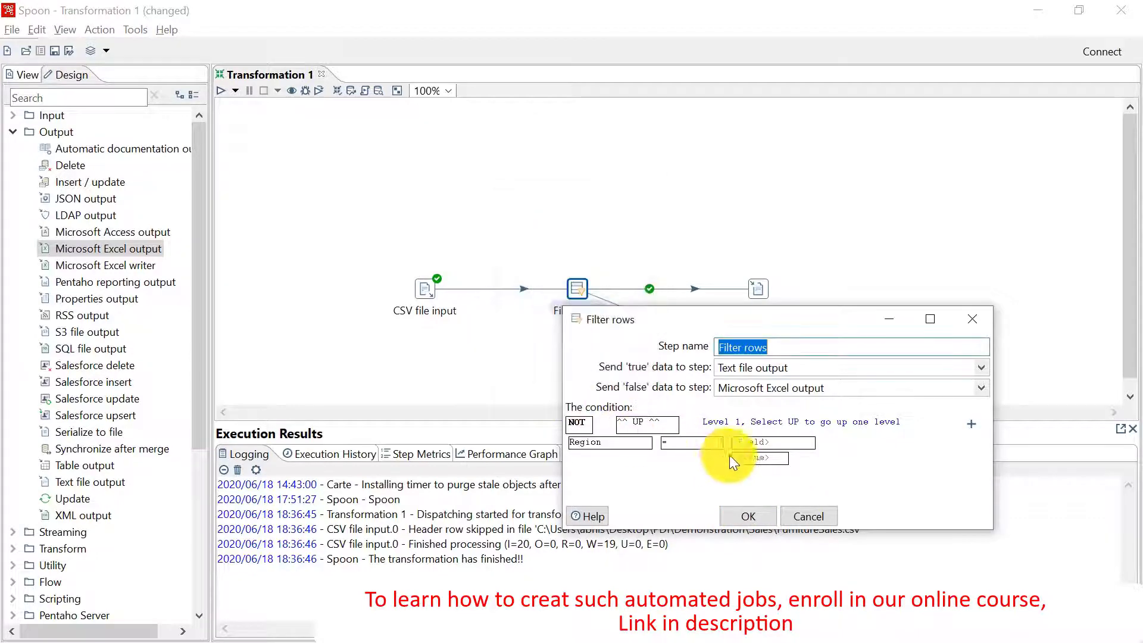
{"action": "left_click", "coordinate": [761, 515]}
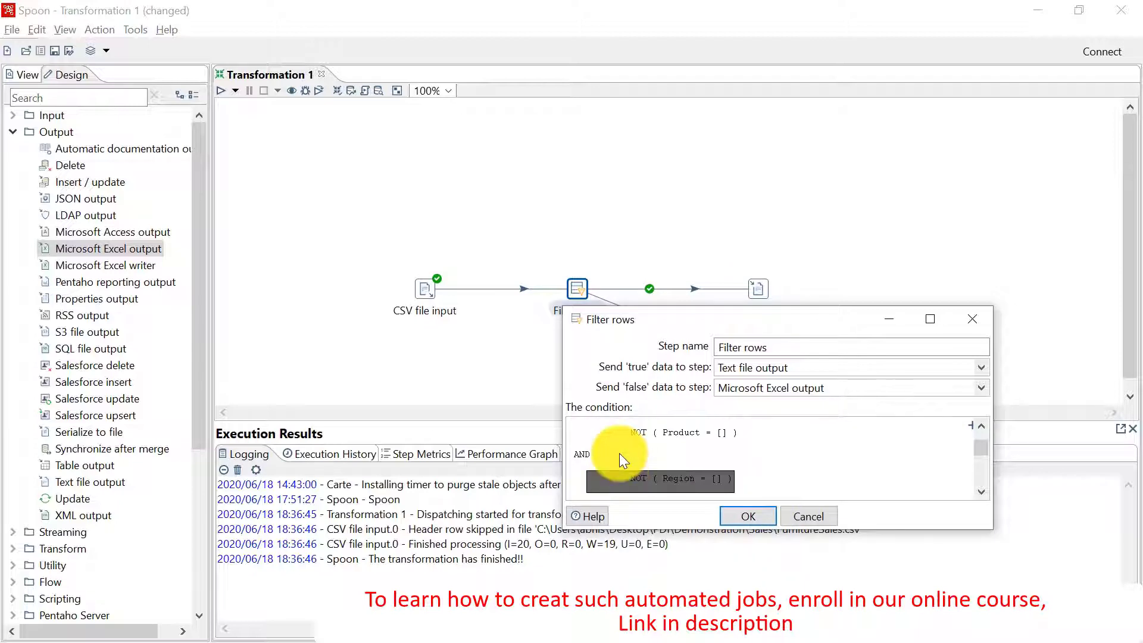
Add a third, AND-joined negated equality condition on the Date field and review the condition list
{"action": "left_click", "coordinate": [641, 452]}
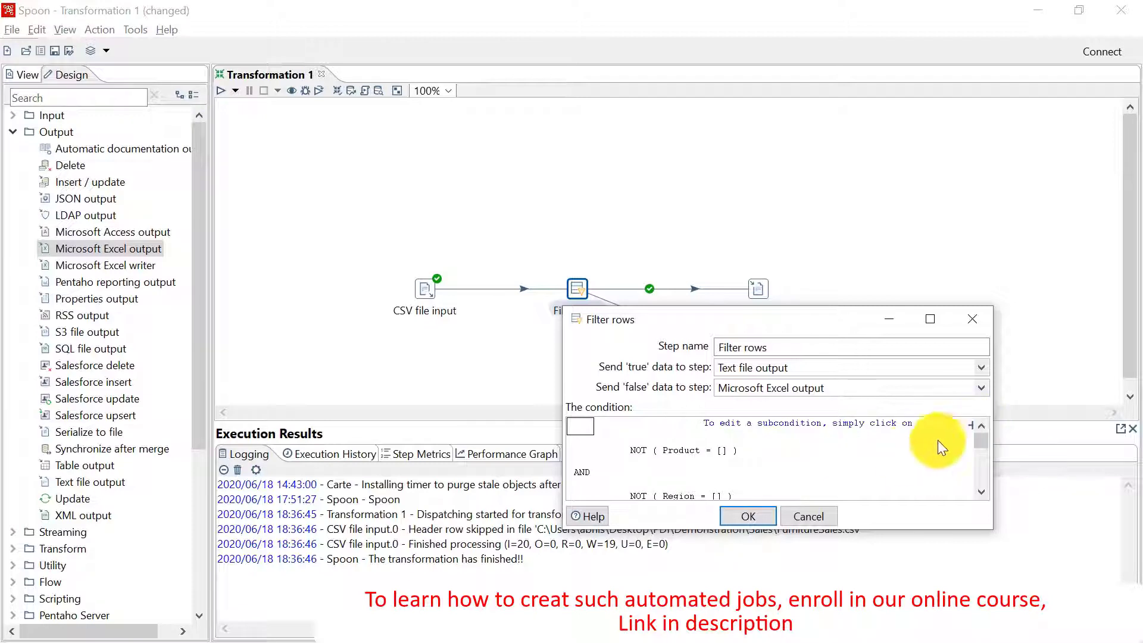
{"action": "scroll", "coordinate": [934, 452], "scroll_direction": "down", "scroll_amount": 3}
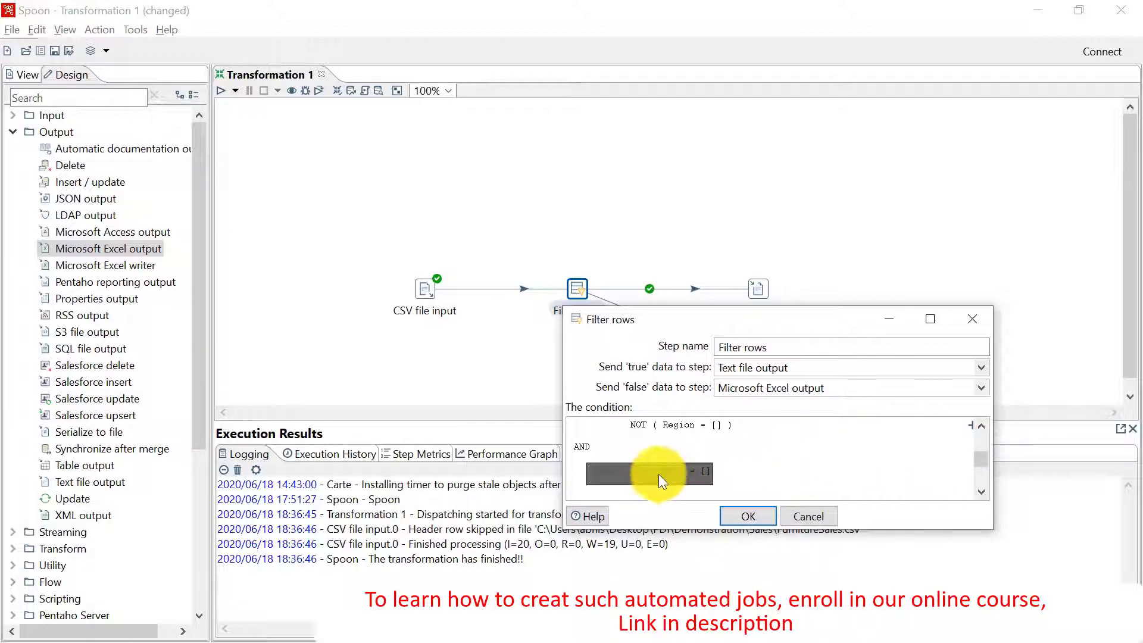
{"action": "left_click", "coordinate": [653, 471]}
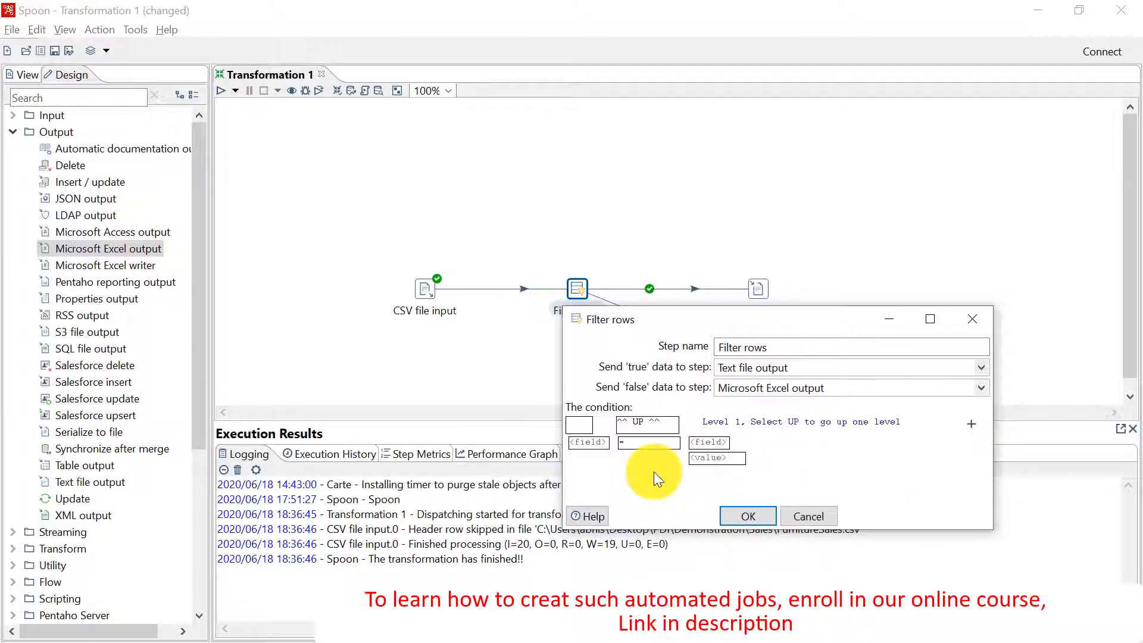
{"action": "left_click", "coordinate": [578, 426]}
{"action": "left_click", "coordinate": [592, 441]}
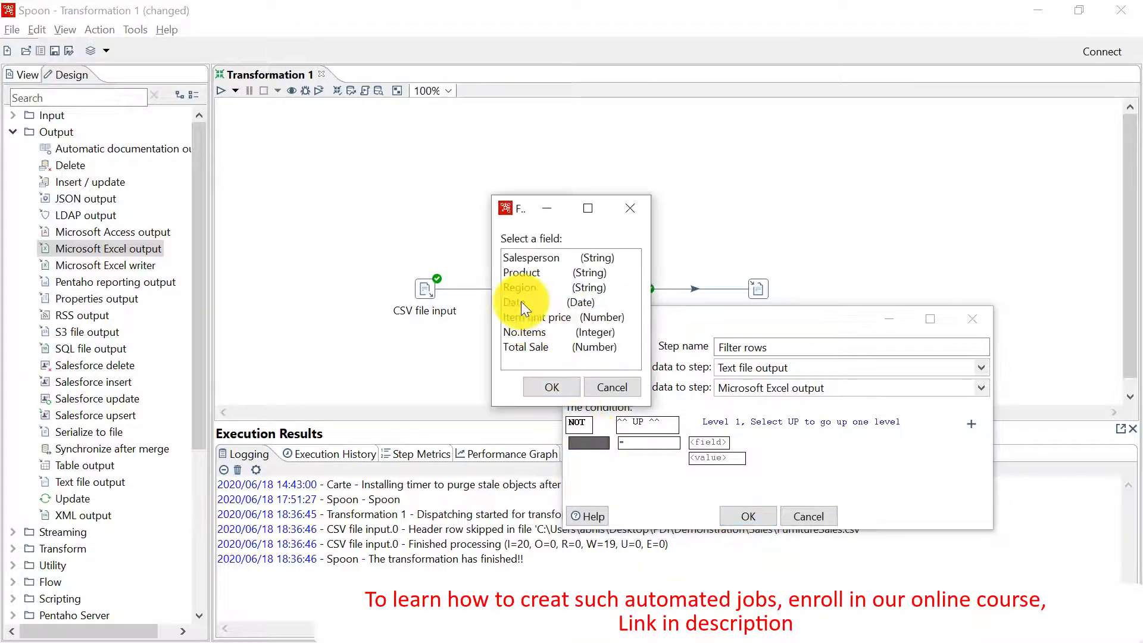
{"action": "left_click", "coordinate": [514, 300]}
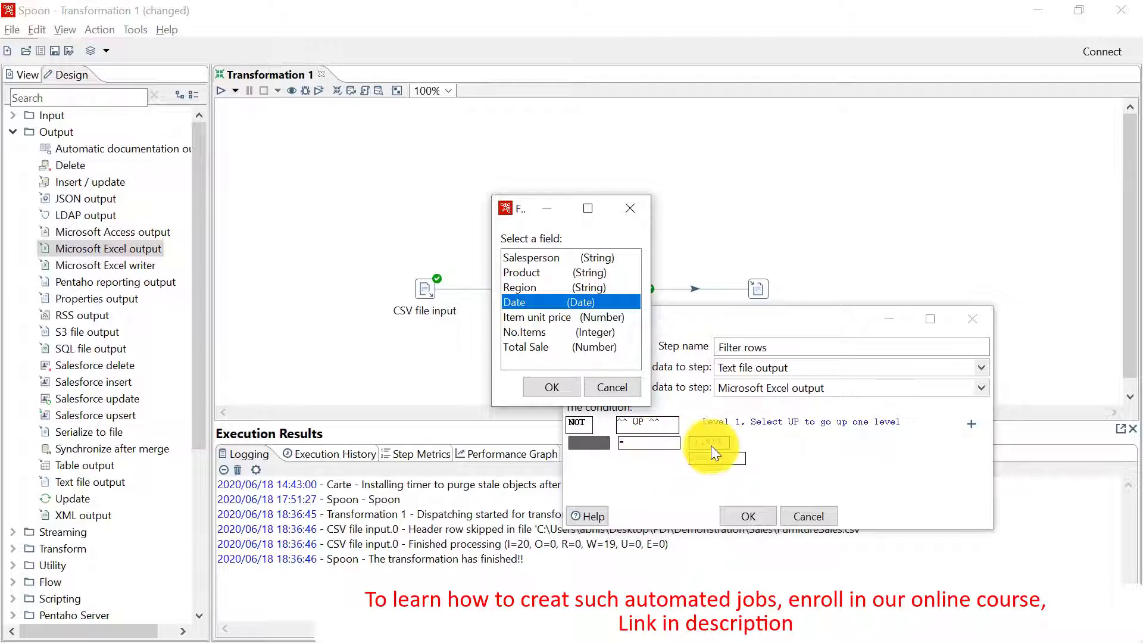
{"action": "left_click", "coordinate": [544, 387]}
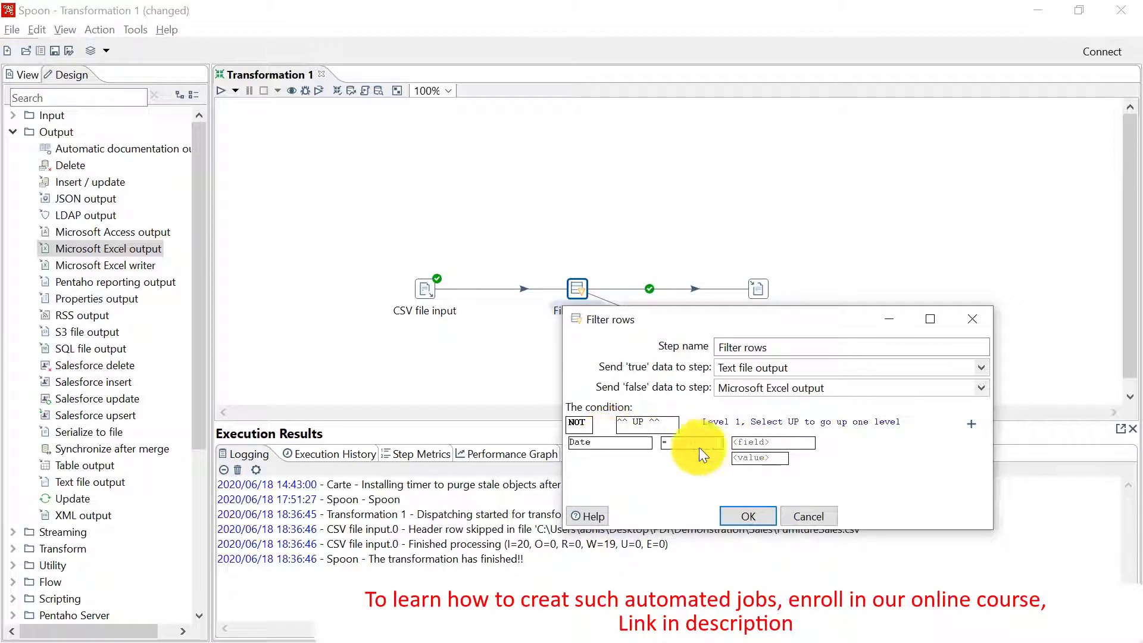
{"action": "left_click", "coordinate": [764, 517]}
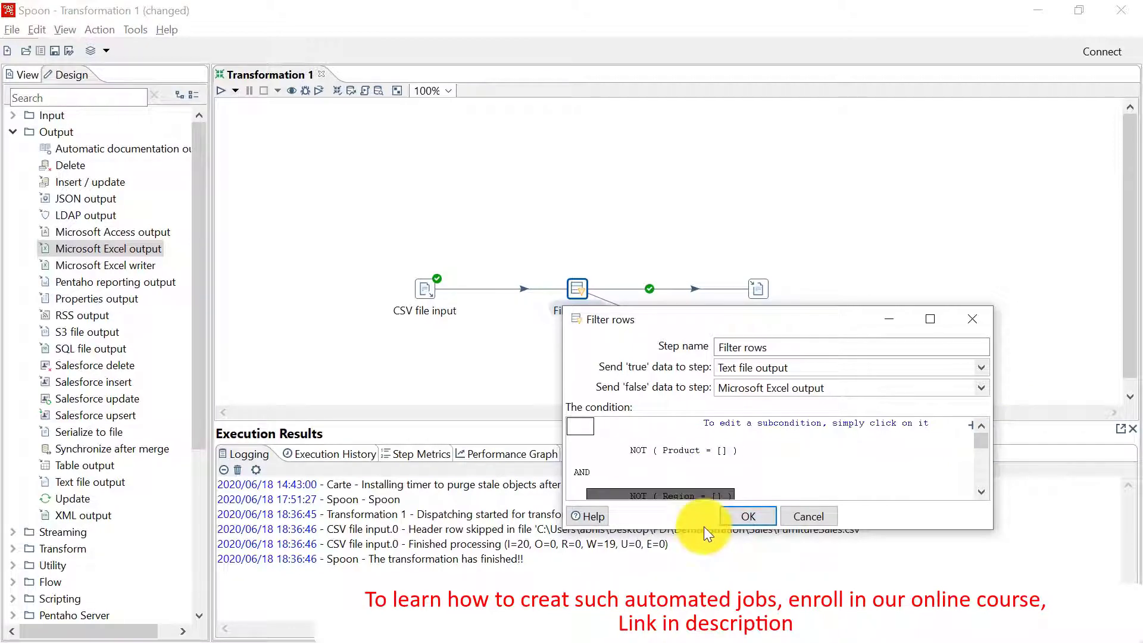
{"action": "left_click", "coordinate": [979, 492]}
{"action": "left_click", "coordinate": [979, 492]}
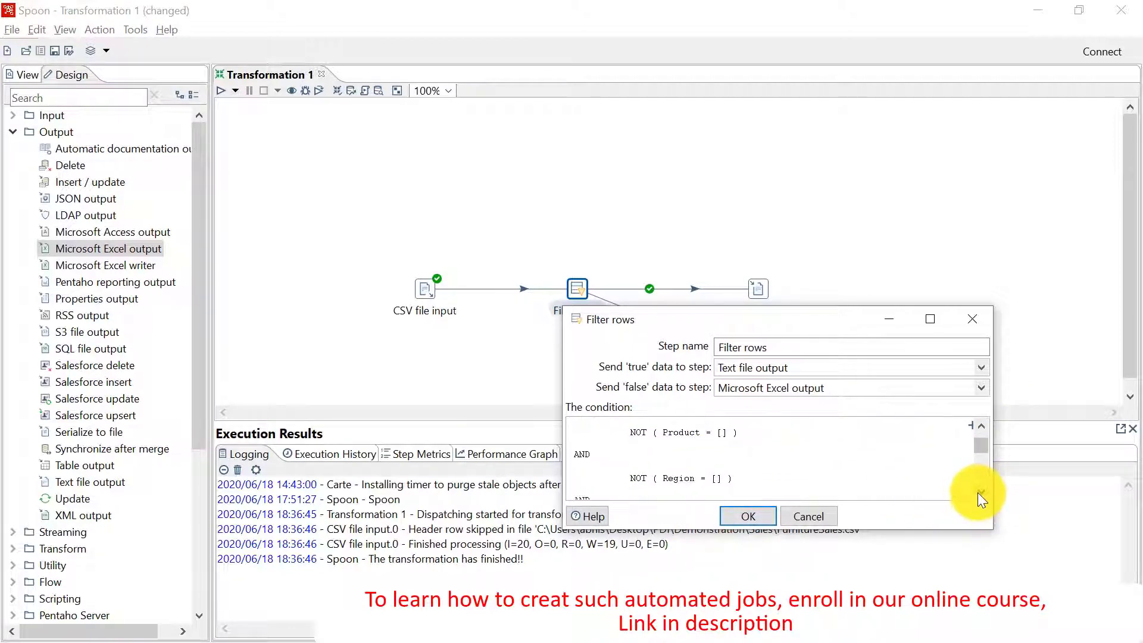
{"action": "left_click", "coordinate": [979, 492]}
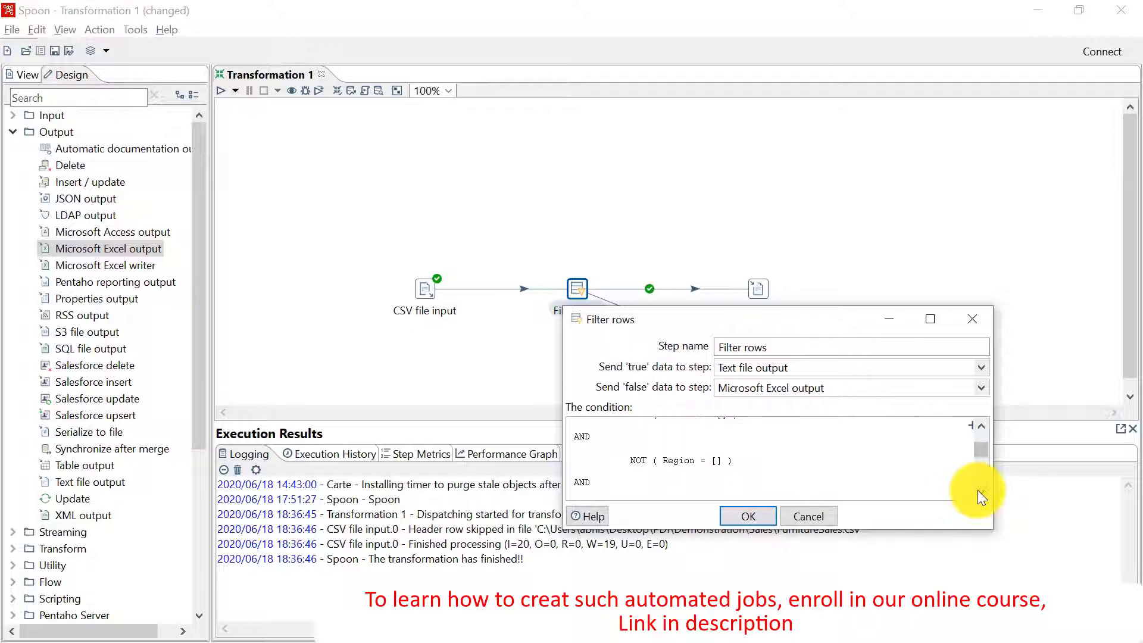
{"action": "left_click", "coordinate": [978, 492]}
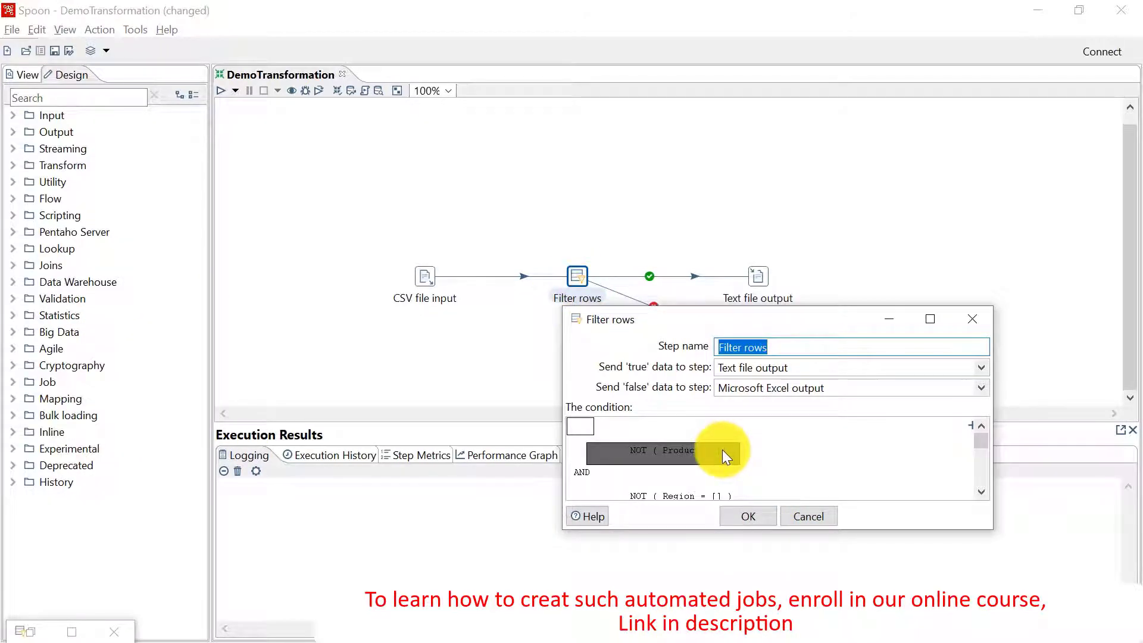
Set the comparison value of the negated Product condition to an empty String
{"action": "left_click", "coordinate": [723, 449]}
{"action": "left_click", "coordinate": [759, 456]}
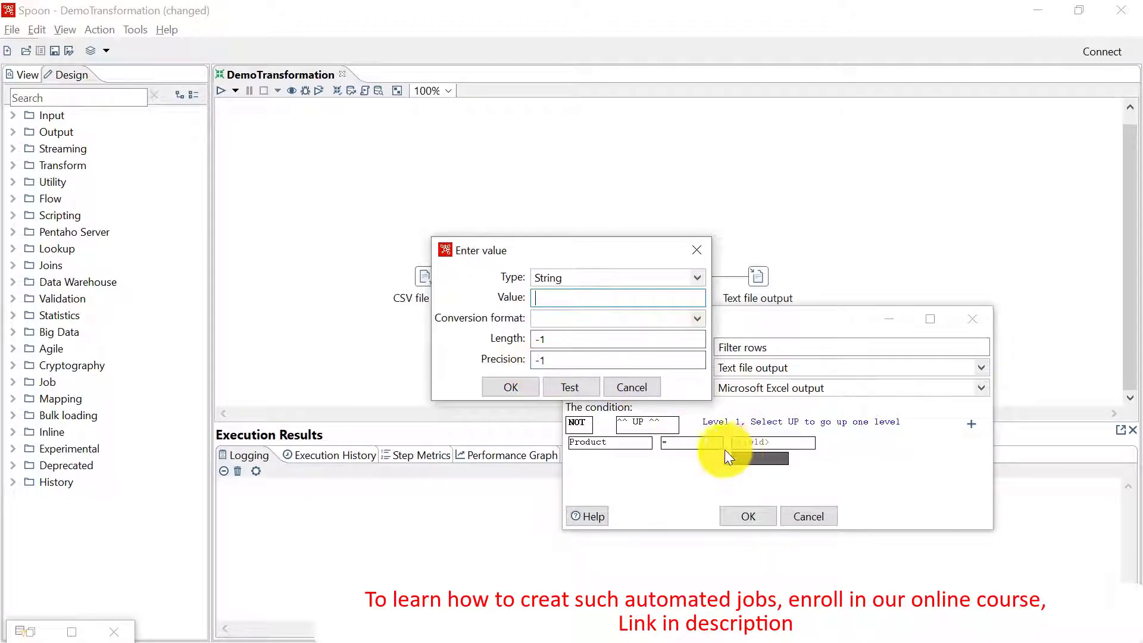
{"action": "left_click", "coordinate": [511, 387]}
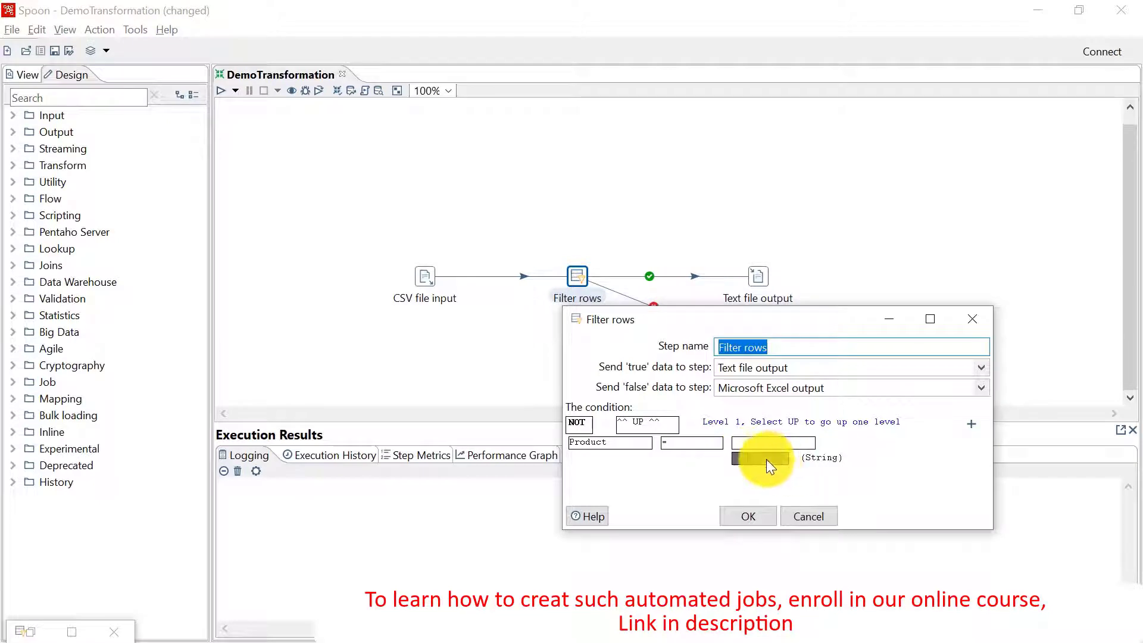
Set the comparison value of the negated Region condition to an empty String
{"action": "scroll", "coordinate": [877, 462], "scroll_direction": "down", "scroll_amount": 3}
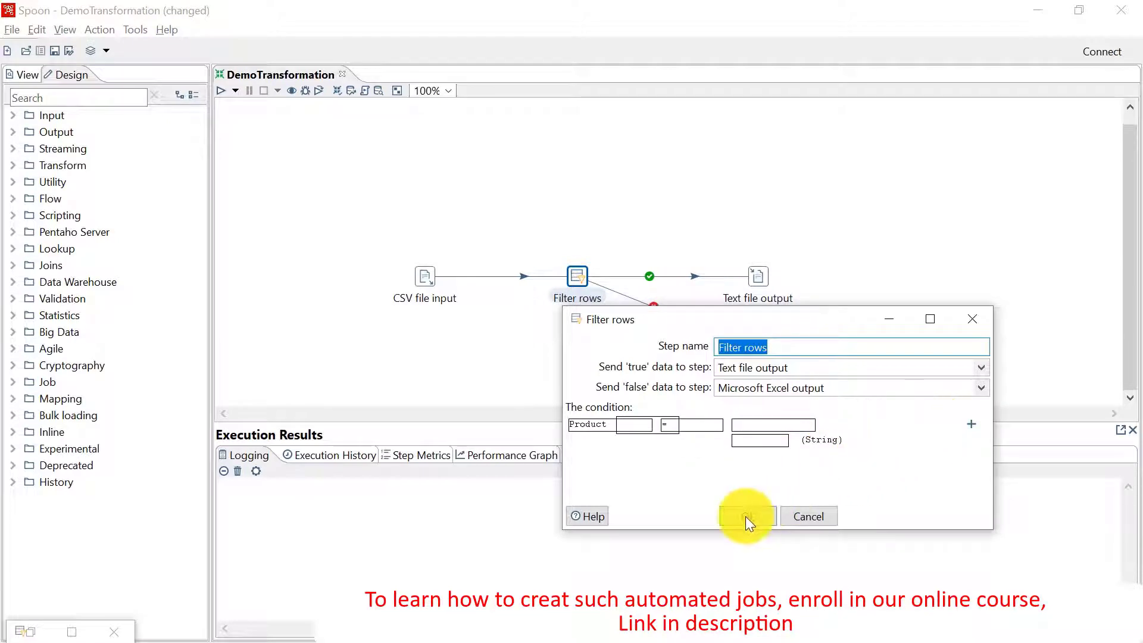
{"action": "left_click", "coordinate": [713, 475]}
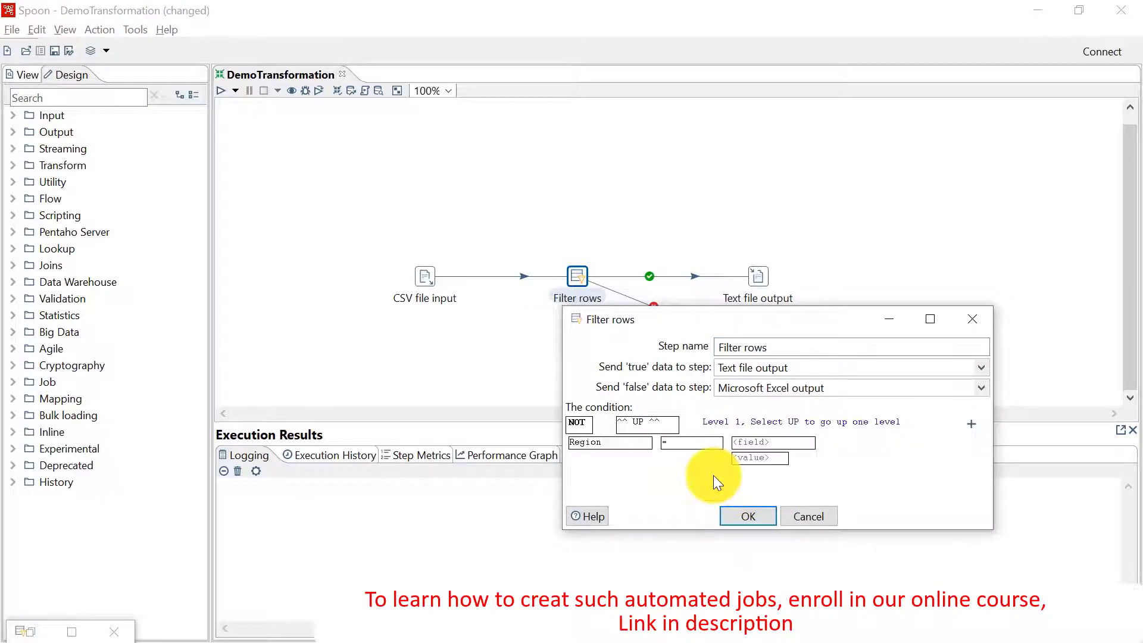
{"action": "left_click", "coordinate": [747, 457]}
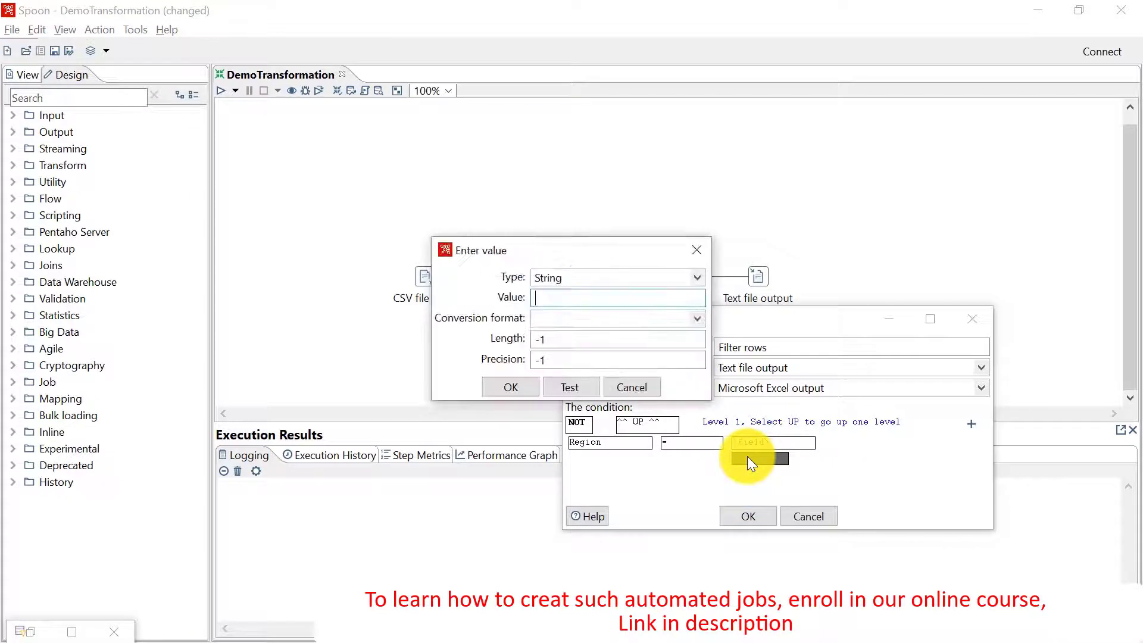
{"action": "left_click", "coordinate": [524, 386]}
{"action": "left_click", "coordinate": [745, 522]}
Set the comparison value of the negated Date condition to an empty Date and accept the Filter rows settings
{"action": "scroll", "coordinate": [741, 467], "scroll_direction": "down", "scroll_amount": 2}
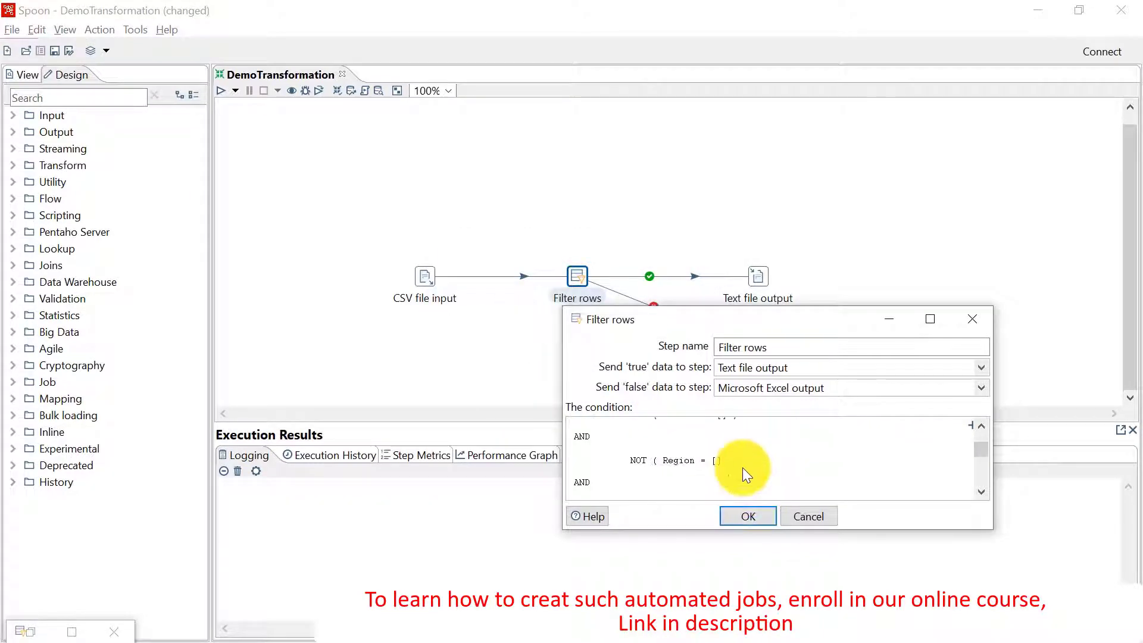
{"action": "scroll", "coordinate": [714, 464], "scroll_direction": "down", "scroll_amount": 2}
{"action": "left_click", "coordinate": [723, 466]}
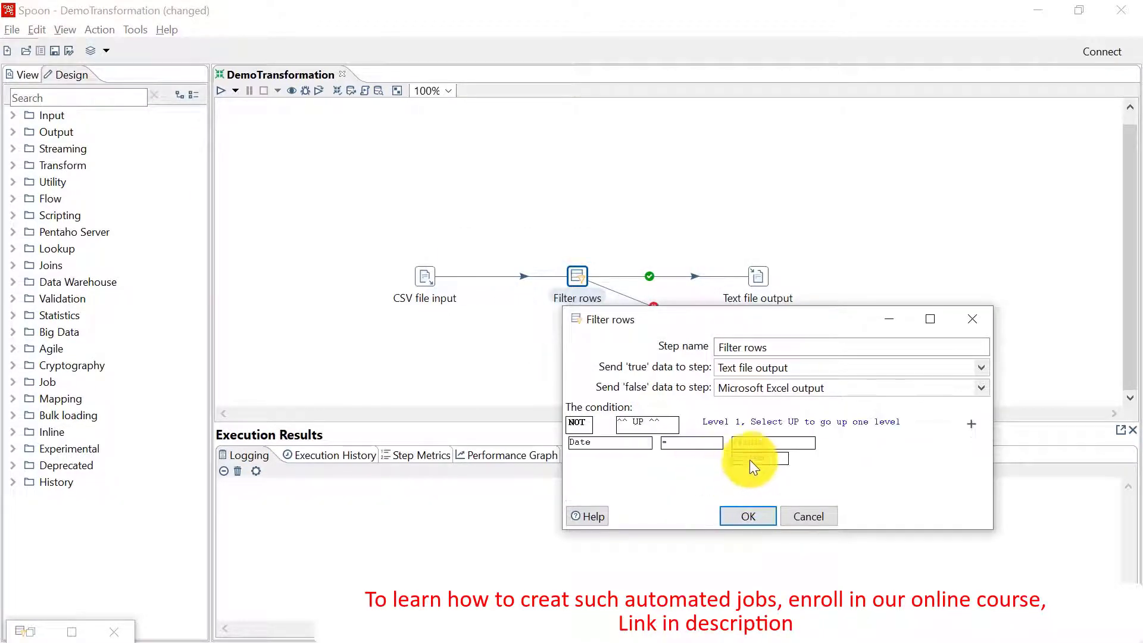
{"action": "left_click", "coordinate": [751, 460]}
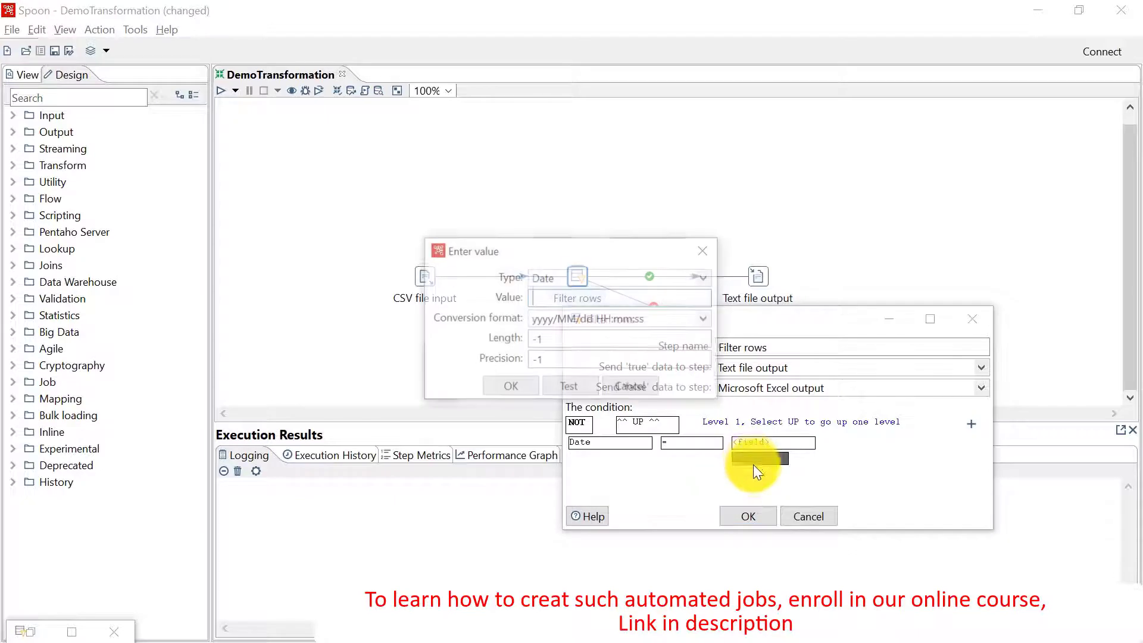
{"action": "left_click", "coordinate": [520, 387]}
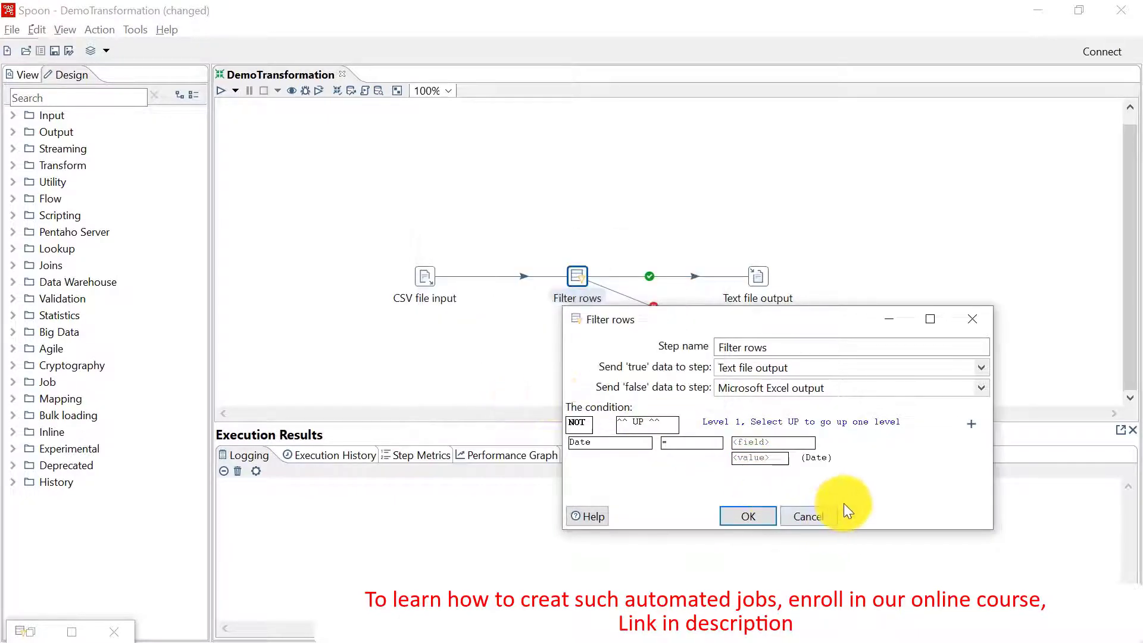
{"action": "left_click", "coordinate": [739, 513]}
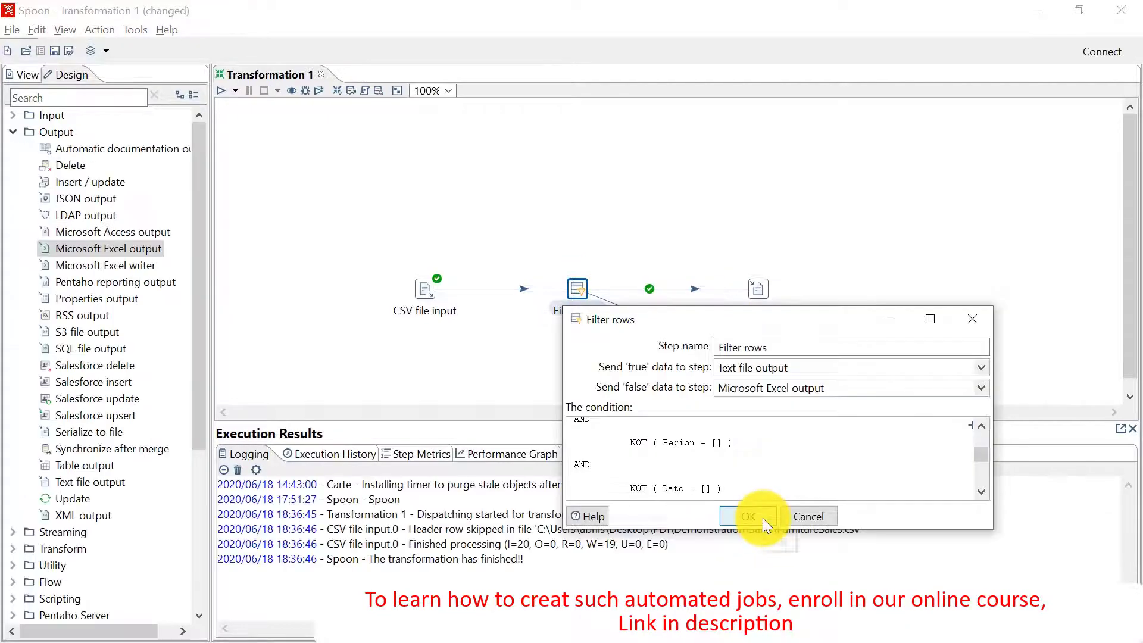
{"action": "left_click", "coordinate": [752, 517]}
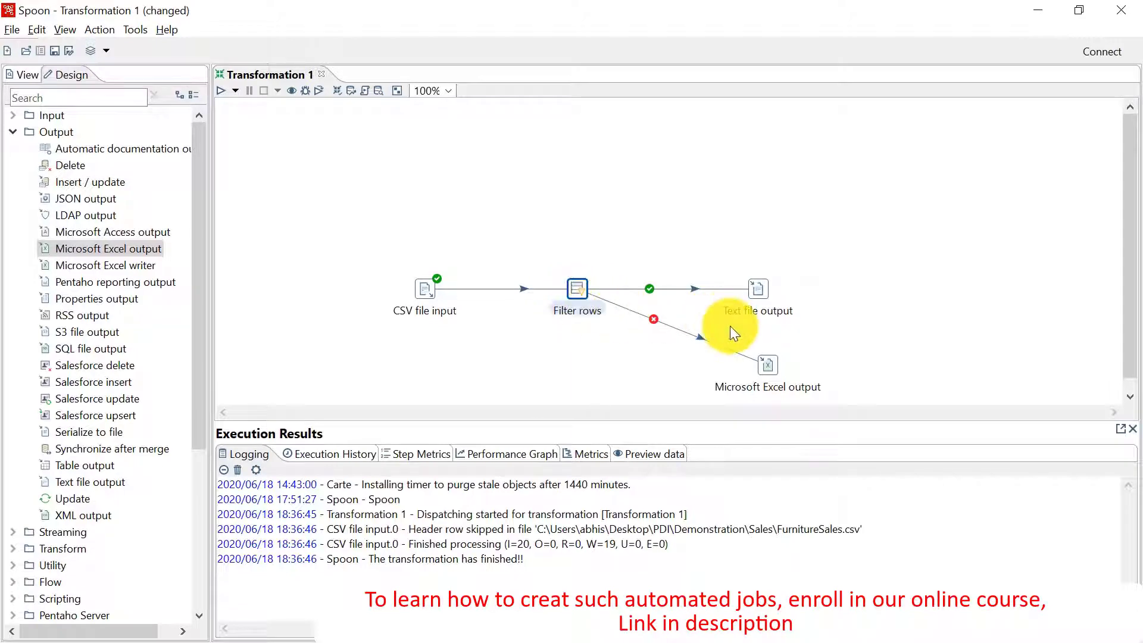
Open the Text file output step's settings and set the file extension to csv
{"action": "mouse_move", "coordinate": [762, 294]}
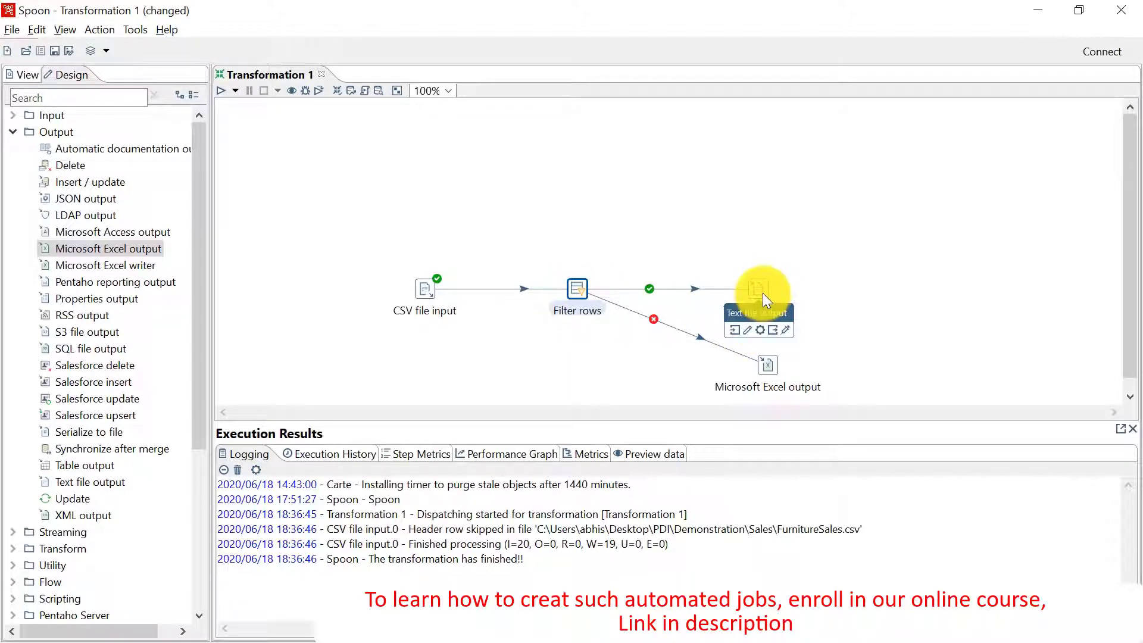
{"action": "double_click", "coordinate": [760, 288]}
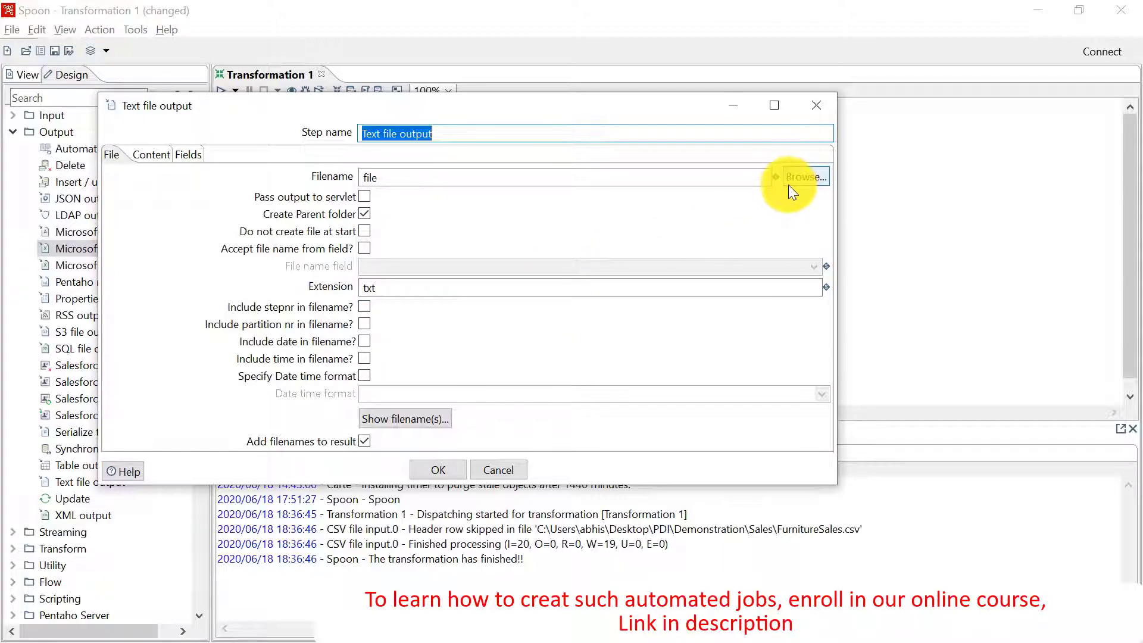
{"action": "double_click", "coordinate": [366, 288]}
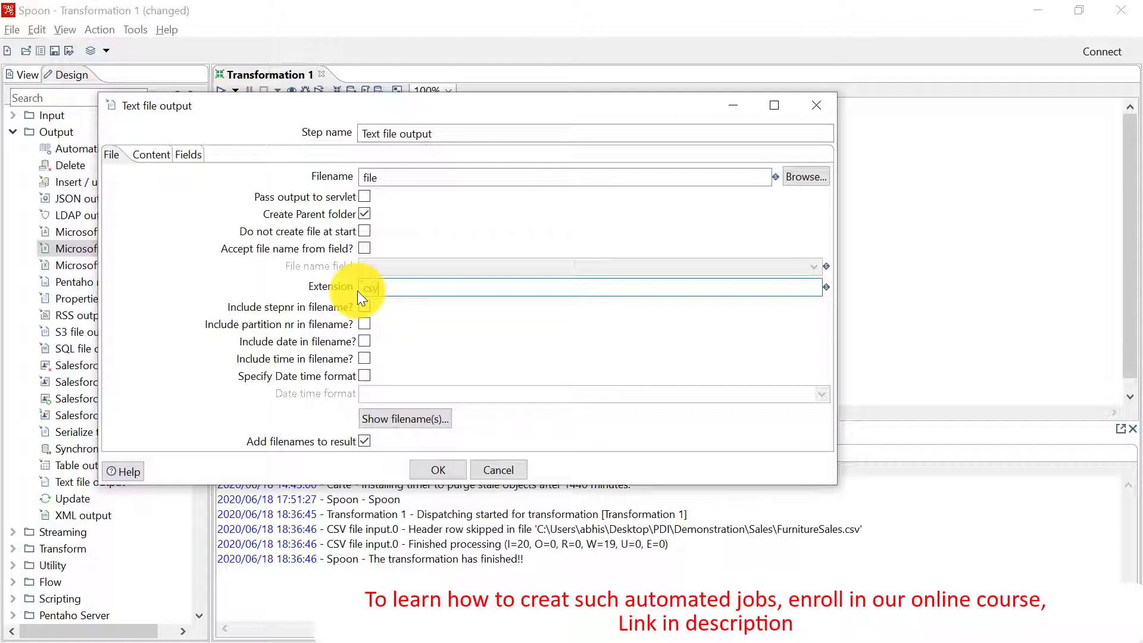
Choose the Dashboard folder inside Demonstration as the text output's save location, accepting the overwrite
{"action": "left_click", "coordinate": [791, 175]}
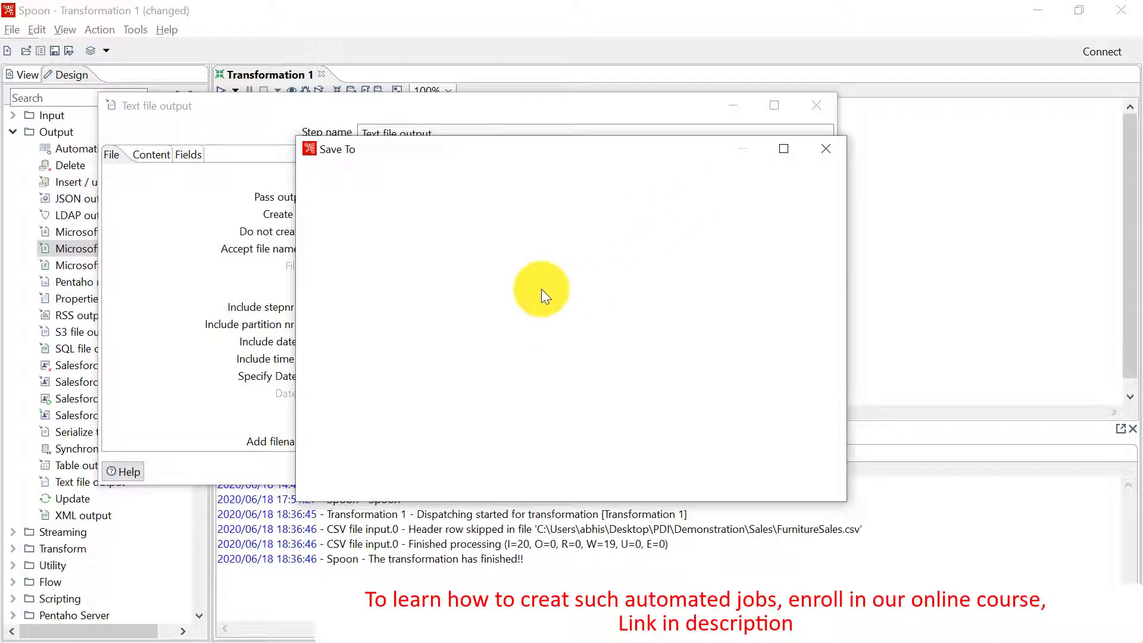
{"action": "double_click", "coordinate": [539, 270]}
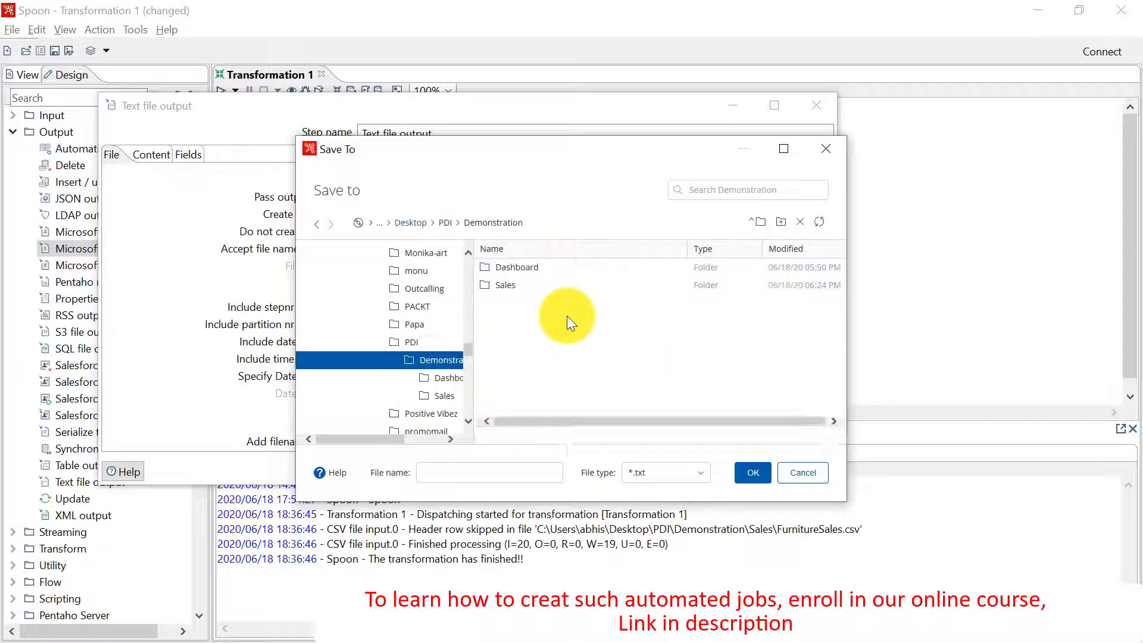
{"action": "double_click", "coordinate": [530, 274]}
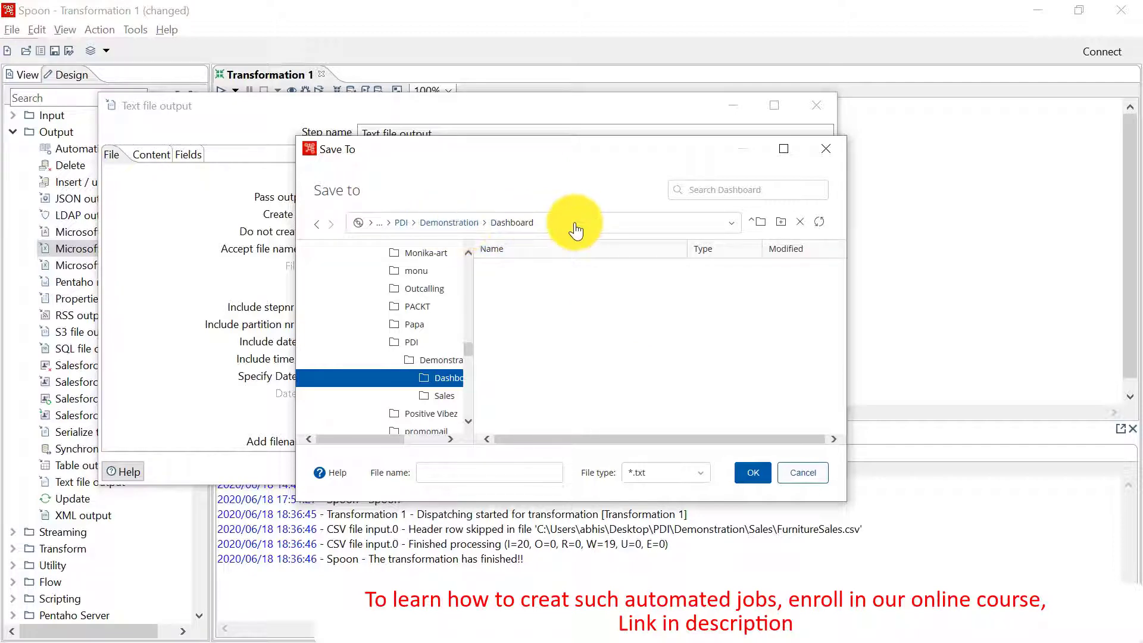
{"action": "left_click", "coordinate": [751, 471]}
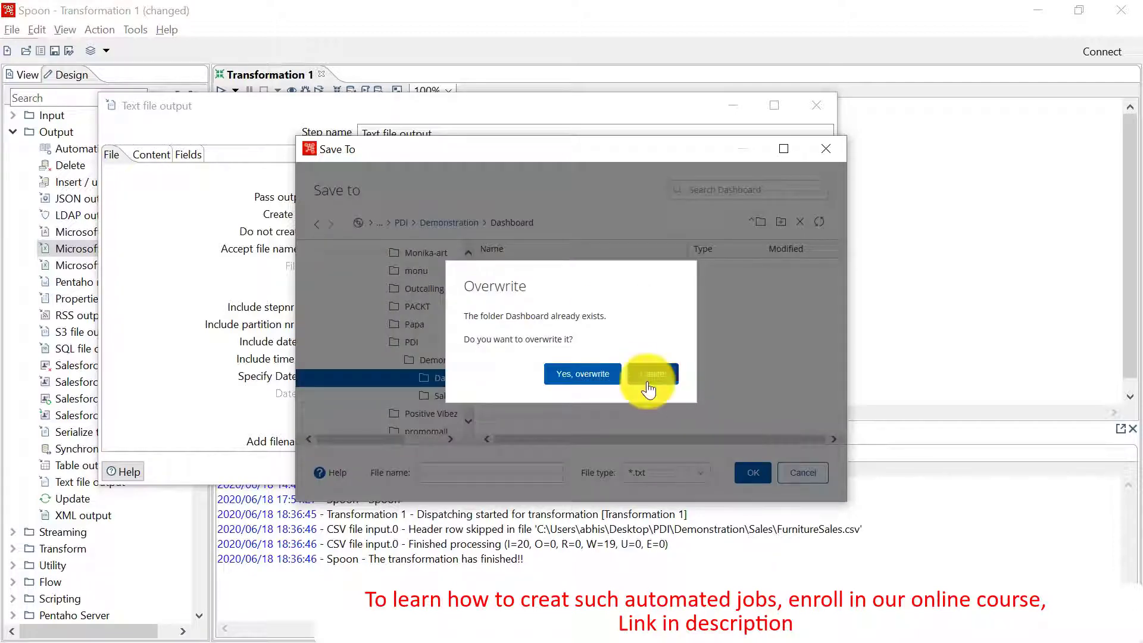
{"action": "left_click", "coordinate": [578, 381]}
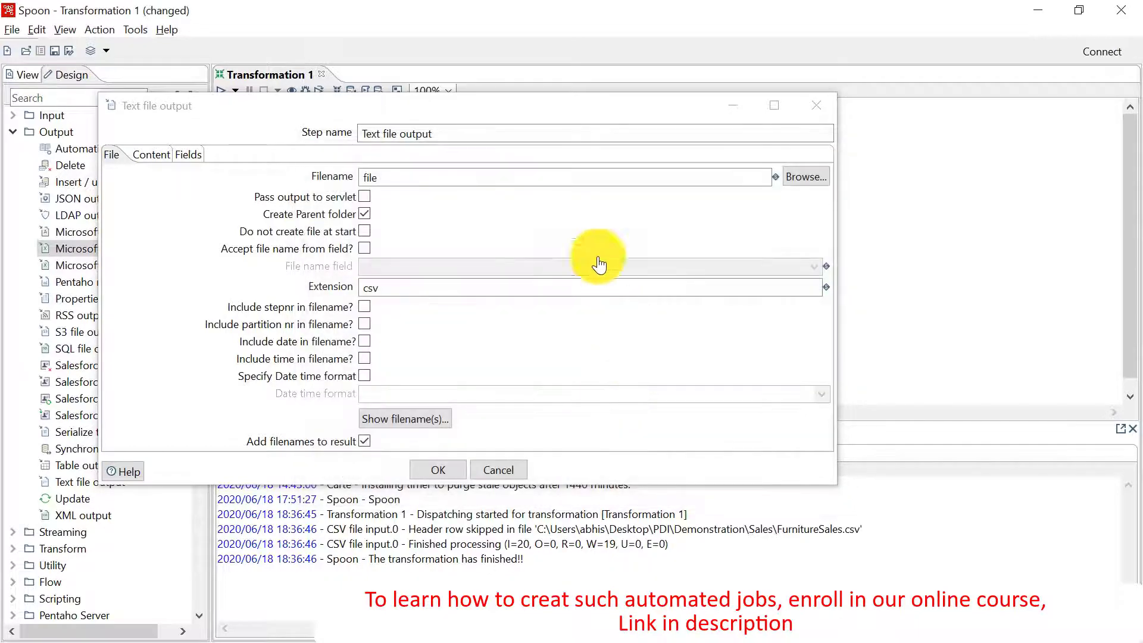
Extend the text output's file path after the Dashboard folder with \completefile
{"action": "left_click", "coordinate": [646, 184]}
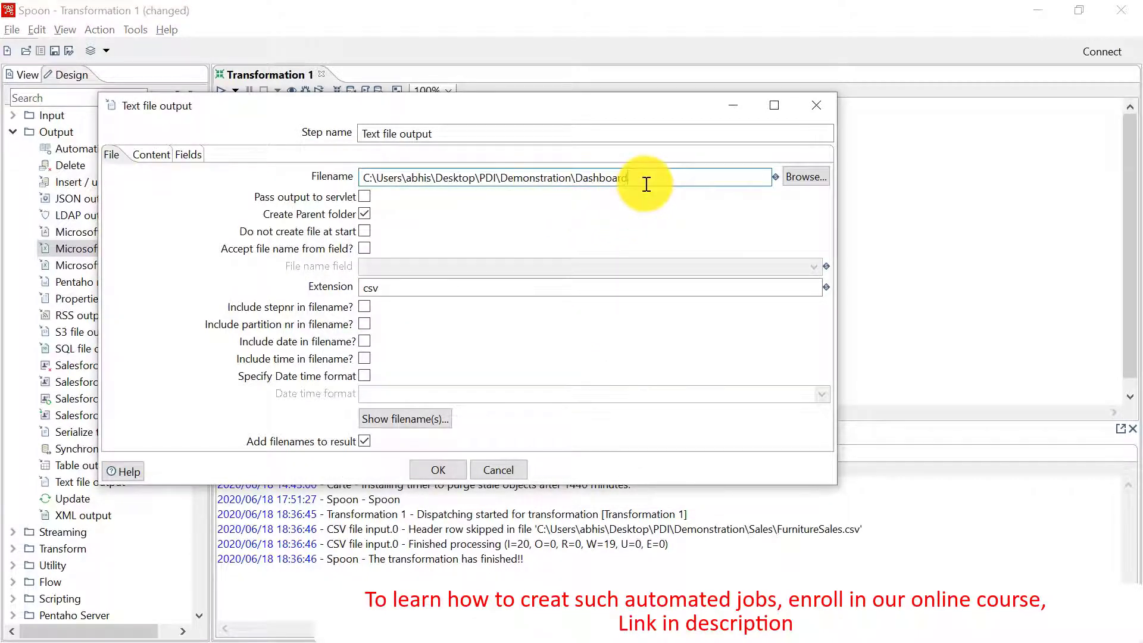
{"action": "type", "text": "\\"}
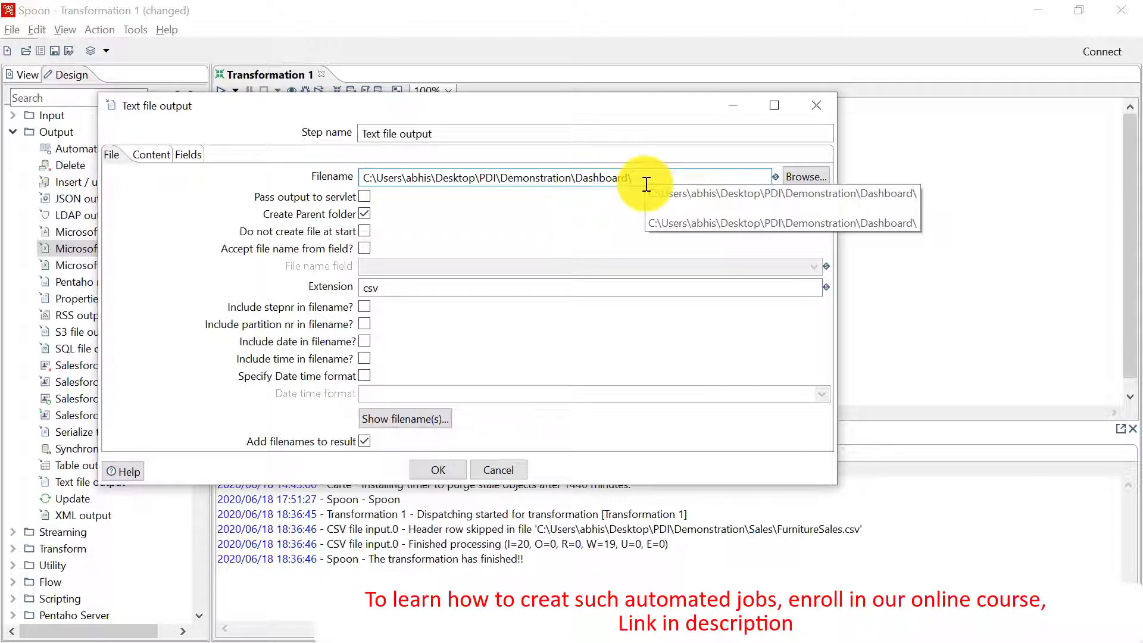
{"action": "type", "text": "compl"}
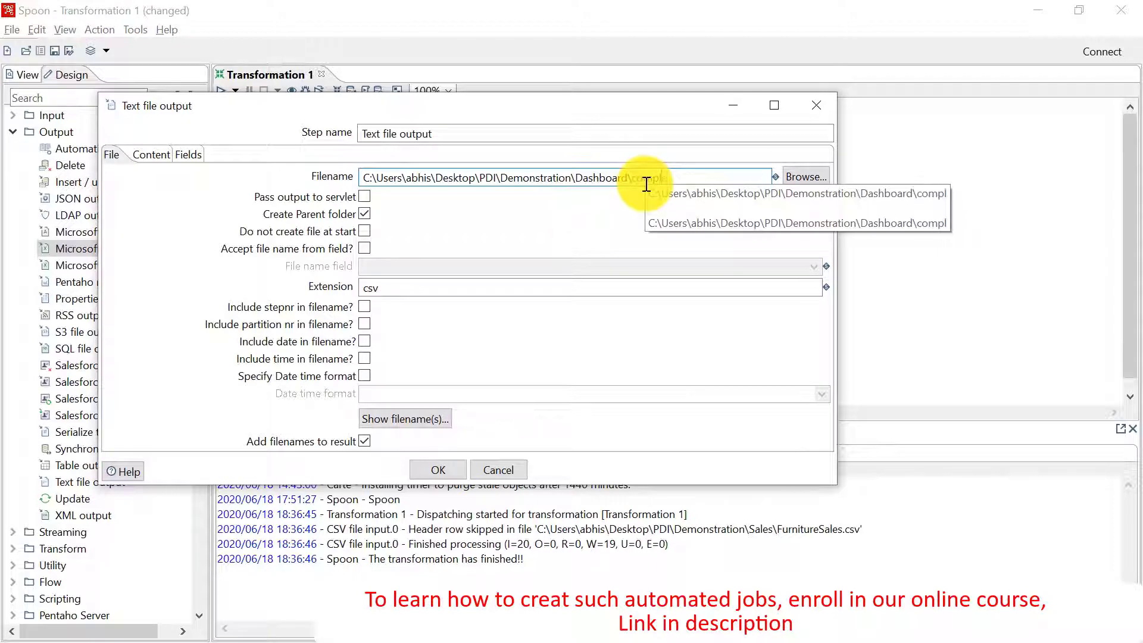
{"action": "type", "text": "etefile"}
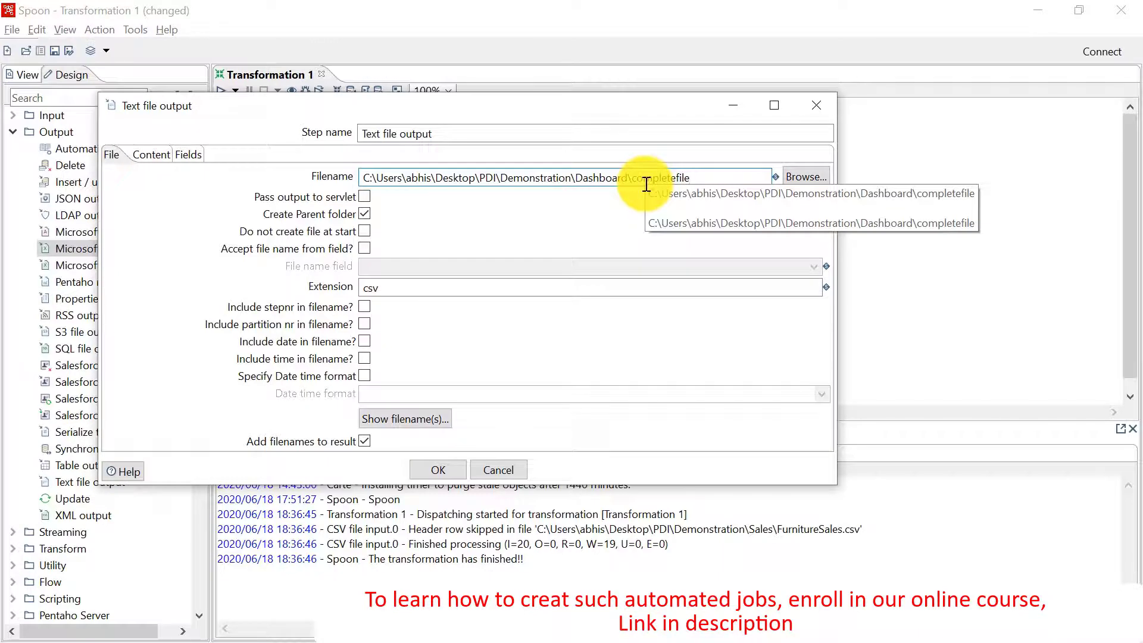
{"action": "left_click", "coordinate": [433, 307]}
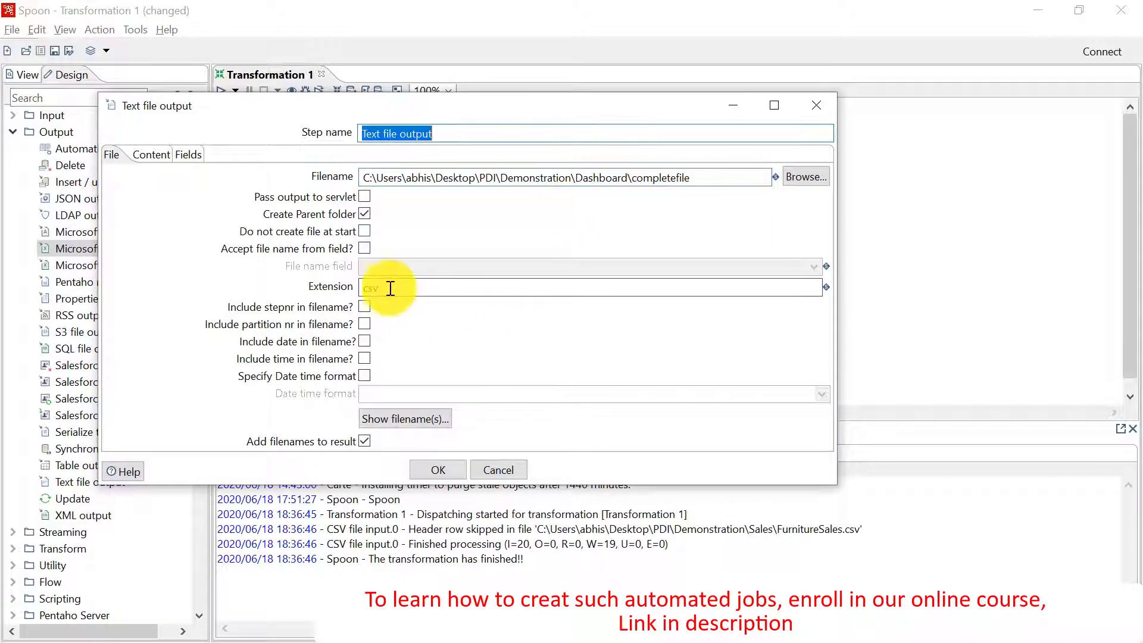
Load the incoming fields into the text output, set the Item unit price and Total Sale formats to #.##, and accept the settings
{"action": "left_click", "coordinate": [148, 152]}
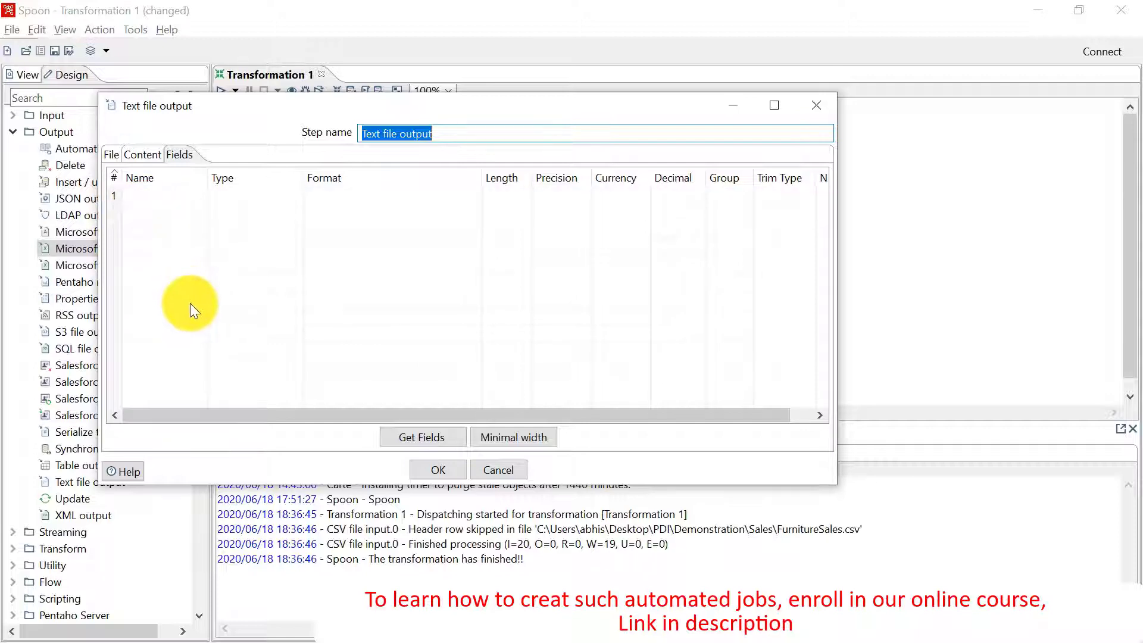
{"action": "left_click", "coordinate": [401, 434]}
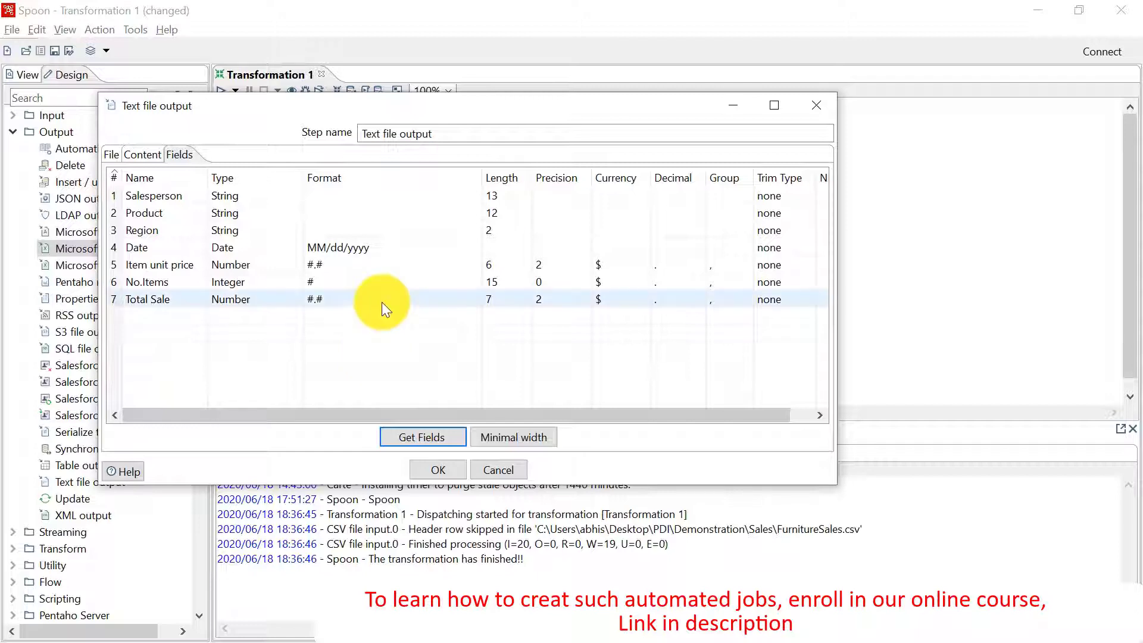
{"action": "left_click", "coordinate": [357, 265]}
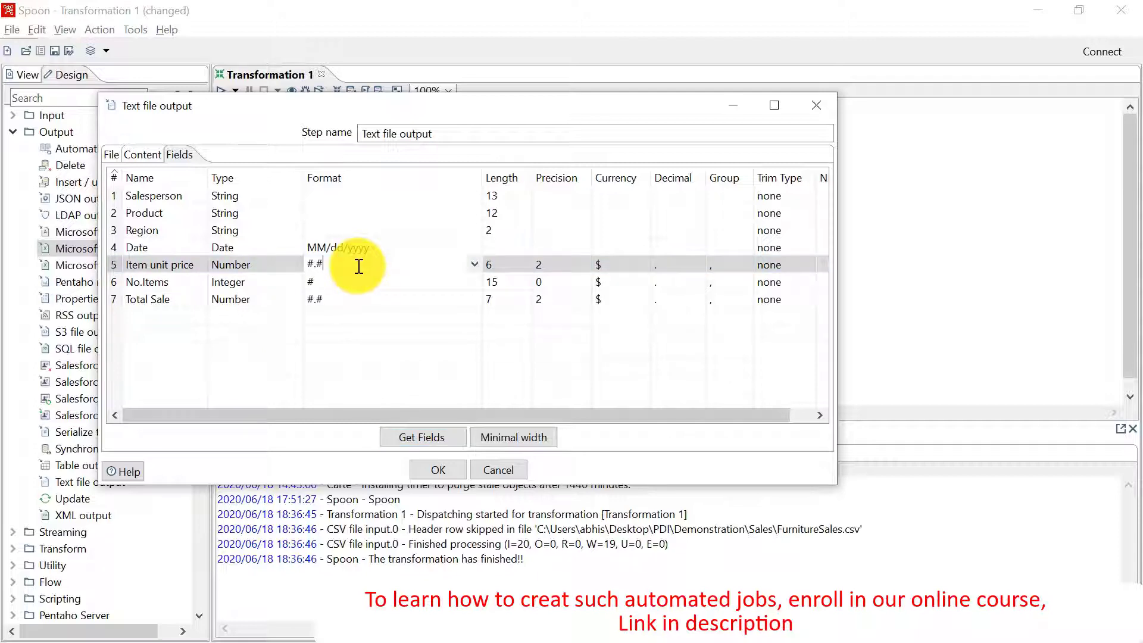
{"action": "type", "text": "#"}
{"action": "left_click", "coordinate": [346, 298]}
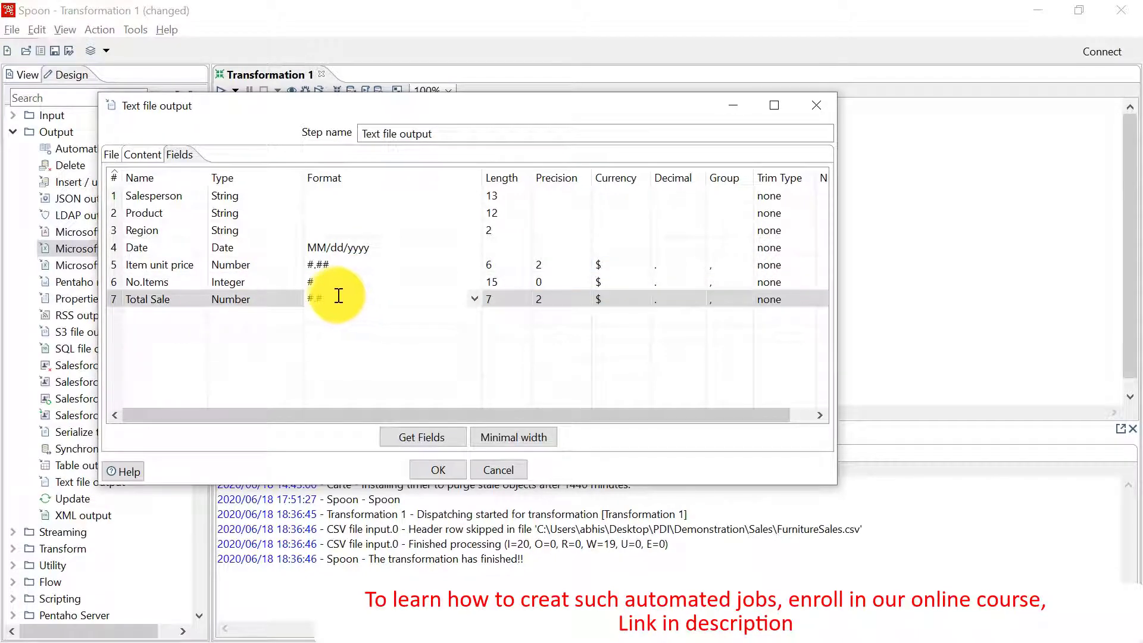
{"action": "type", "text": "#"}
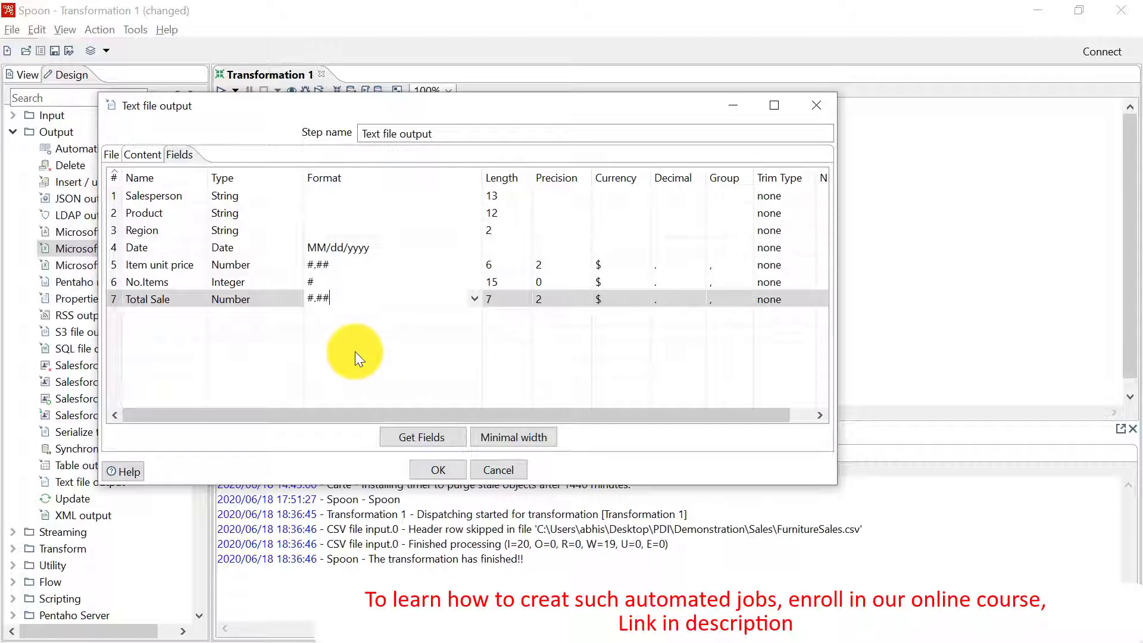
{"action": "left_click", "coordinate": [436, 470]}
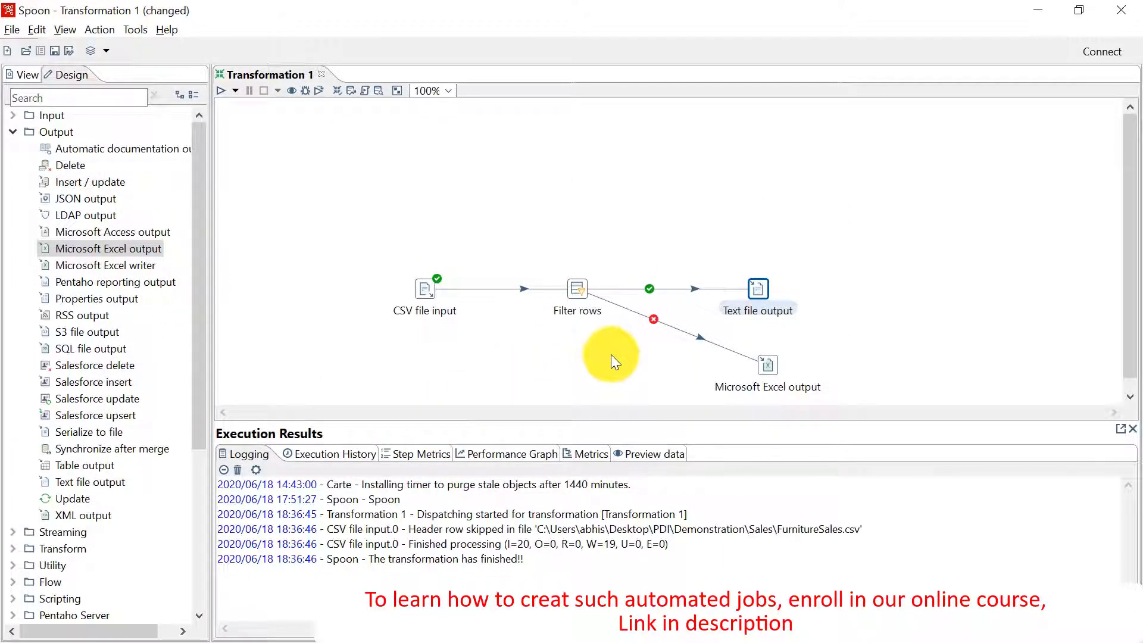
Set the Microsoft Excel output step's destination to a file named "incomplete file" in the PDI Demonstration folder
{"action": "mouse_move", "coordinate": [772, 369]}
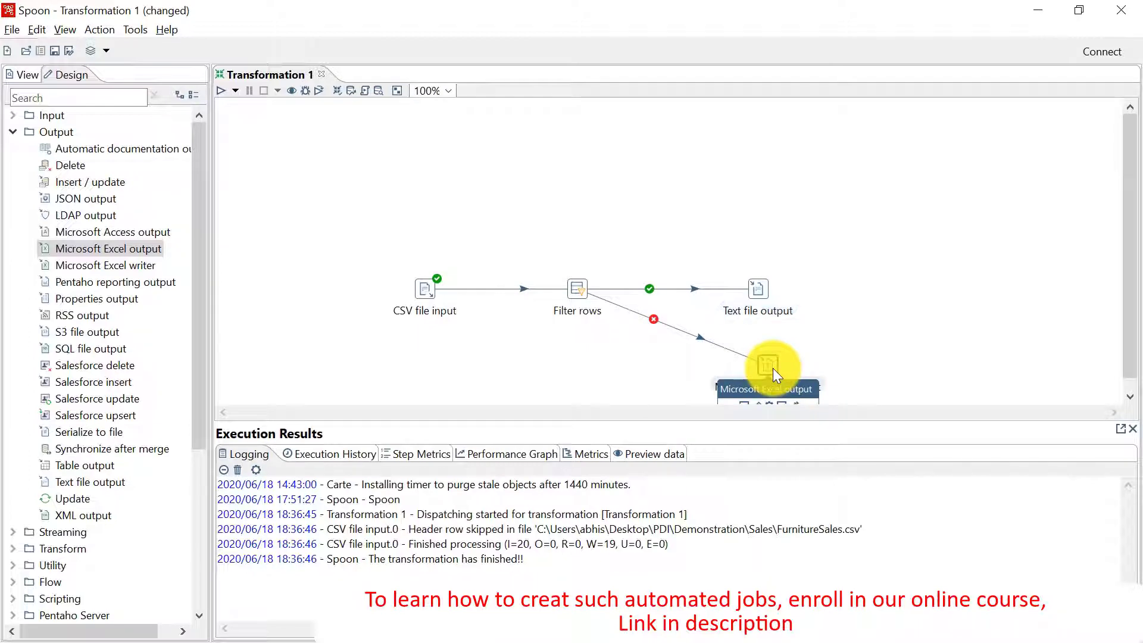
{"action": "double_click", "coordinate": [773, 367]}
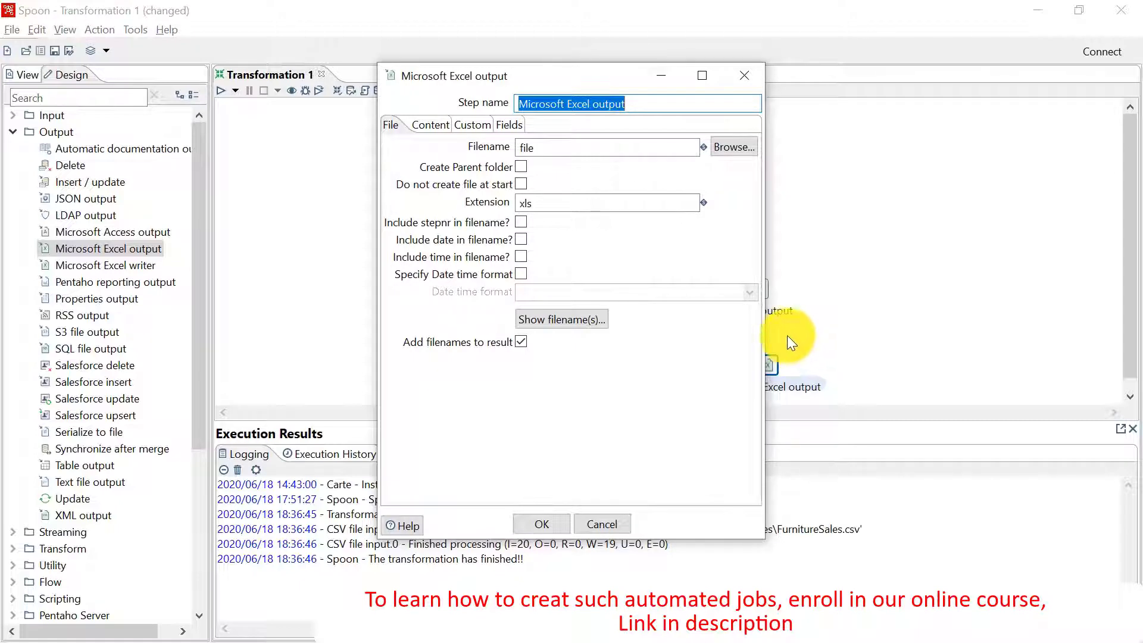
{"action": "left_click", "coordinate": [722, 149]}
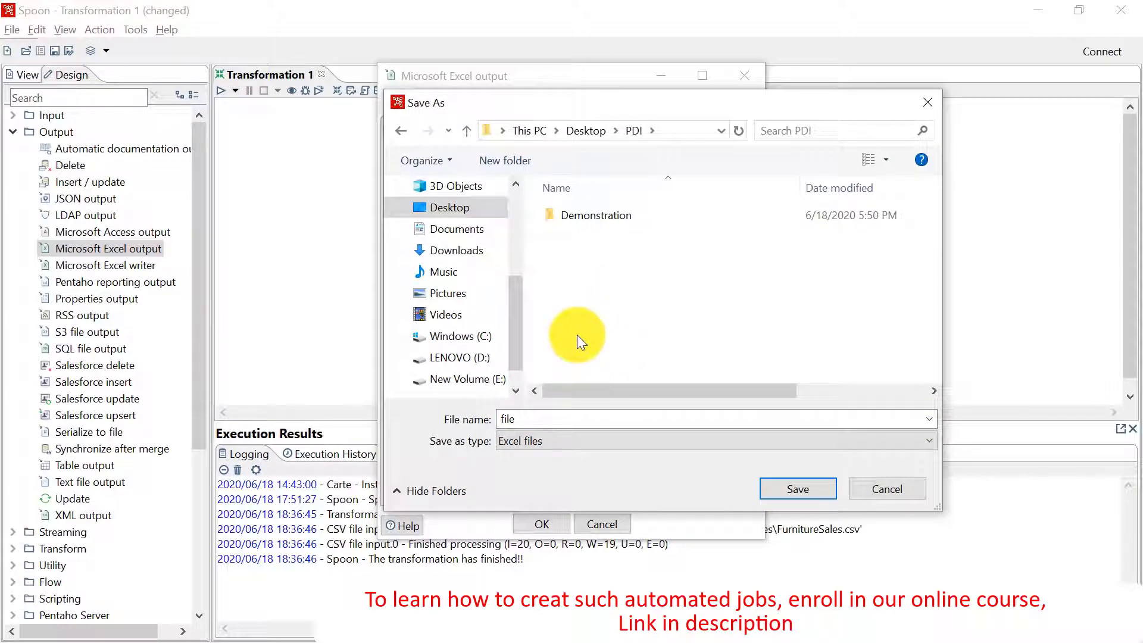
{"action": "double_click", "coordinate": [582, 217]}
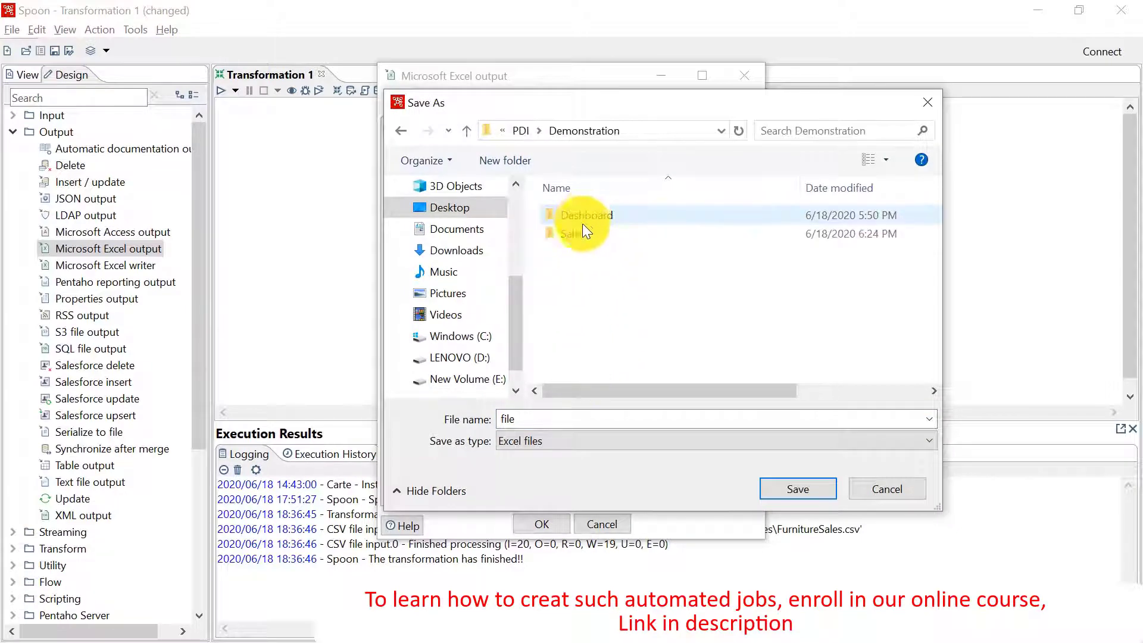
{"action": "double_click", "coordinate": [509, 419]}
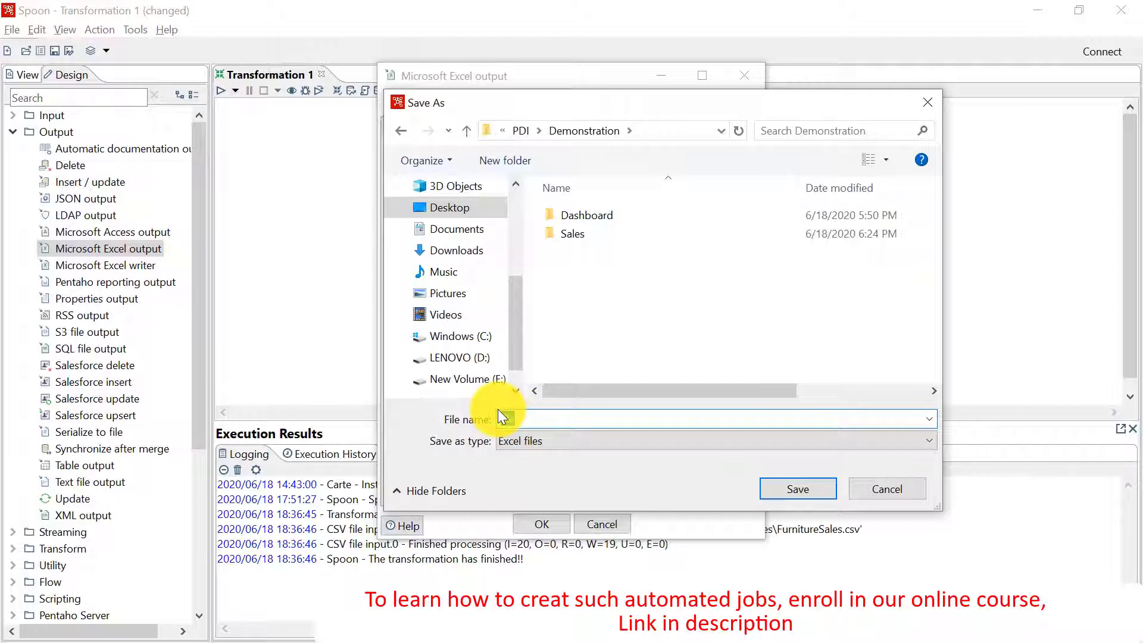
{"action": "type", "text": "complete file"}
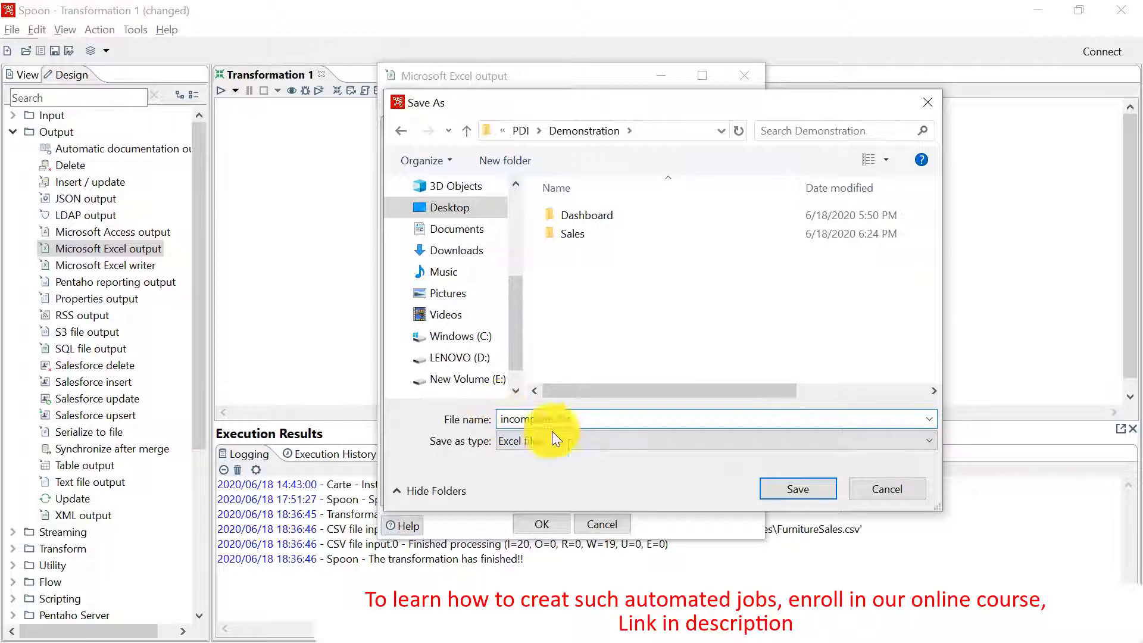
{"action": "left_click", "coordinate": [791, 481]}
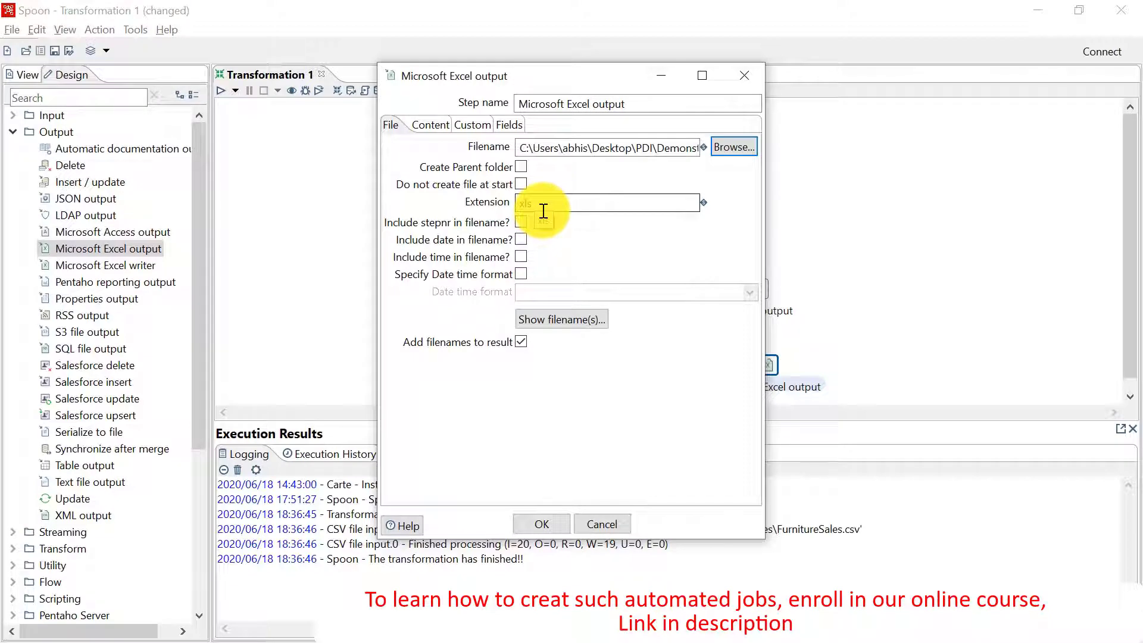
Format the Excel output's header with a GREY_50pct background and WHITE font color
{"action": "left_click", "coordinate": [429, 124]}
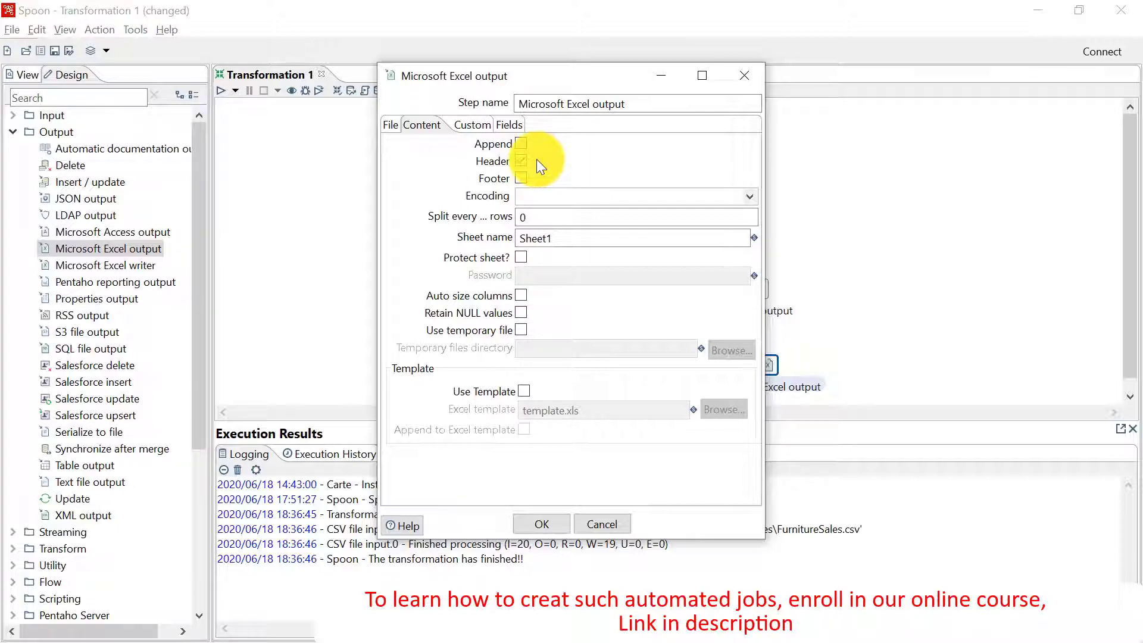
{"action": "left_click", "coordinate": [472, 125]}
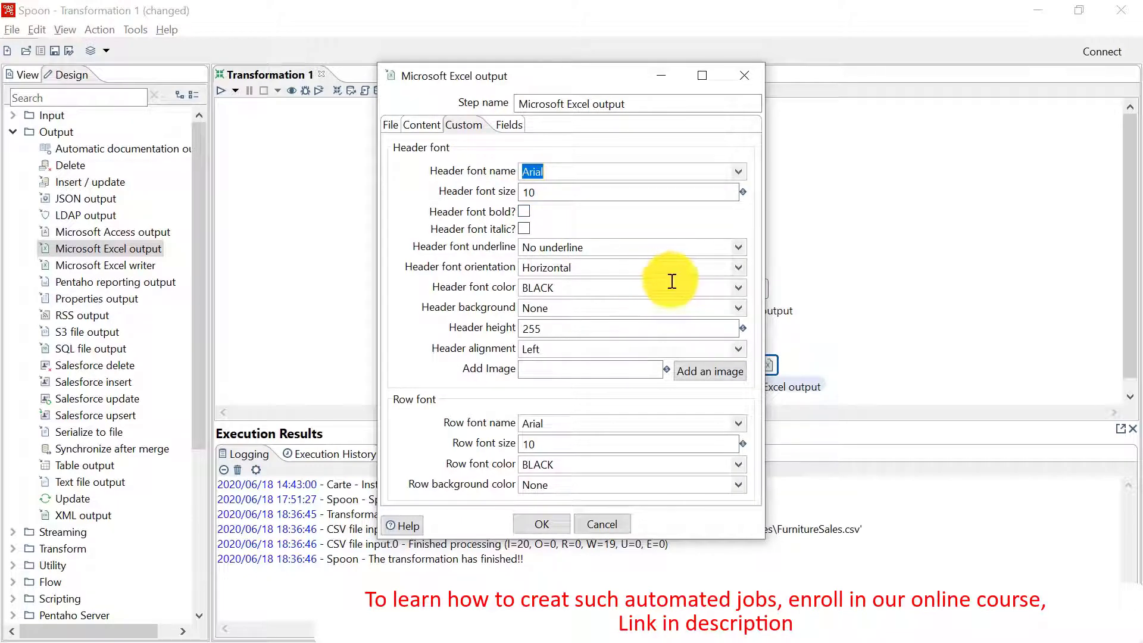
{"action": "left_click", "coordinate": [737, 307]}
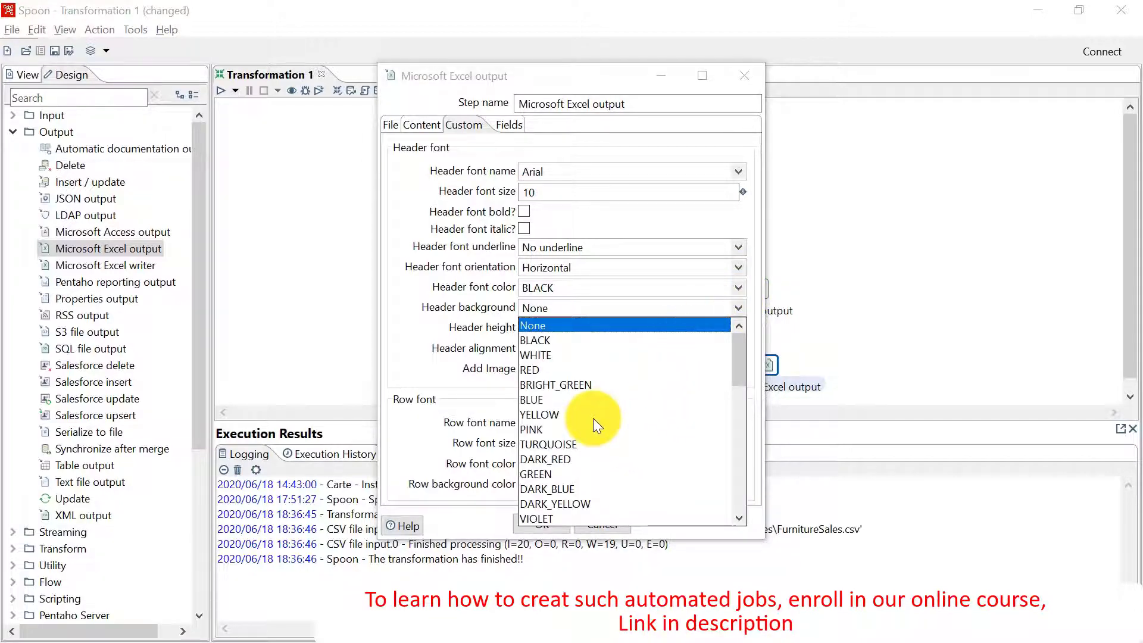
{"action": "scroll", "coordinate": [592, 419], "scroll_direction": "down", "scroll_amount": 3}
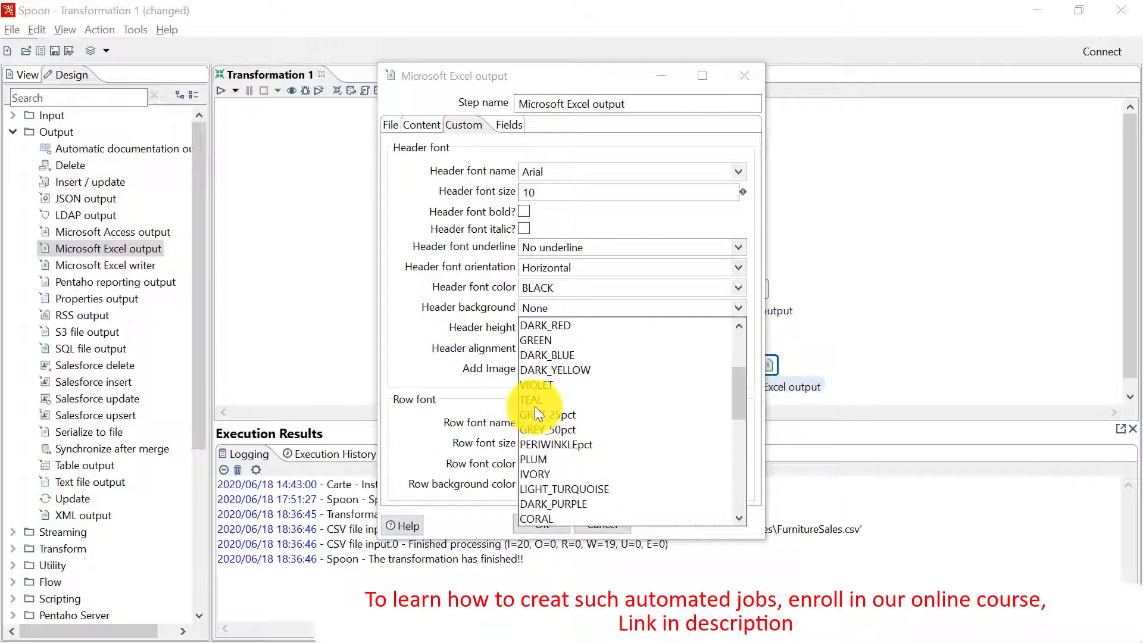
{"action": "scroll", "coordinate": [553, 419], "scroll_direction": "up", "scroll_amount": 3}
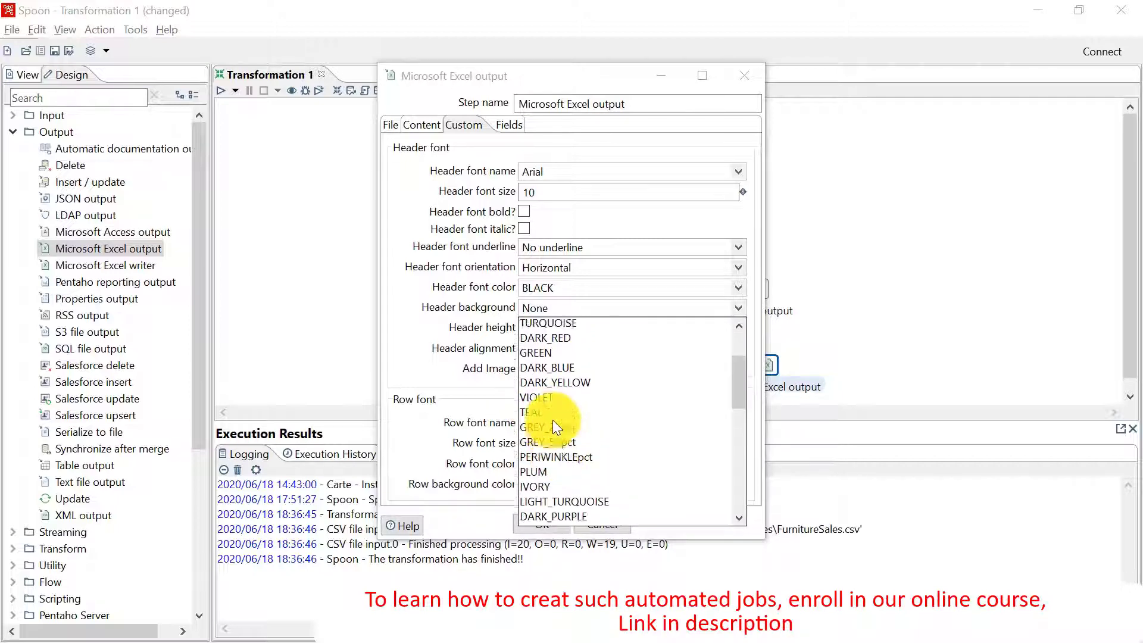
{"action": "scroll", "coordinate": [553, 420], "scroll_direction": "down", "scroll_amount": 3}
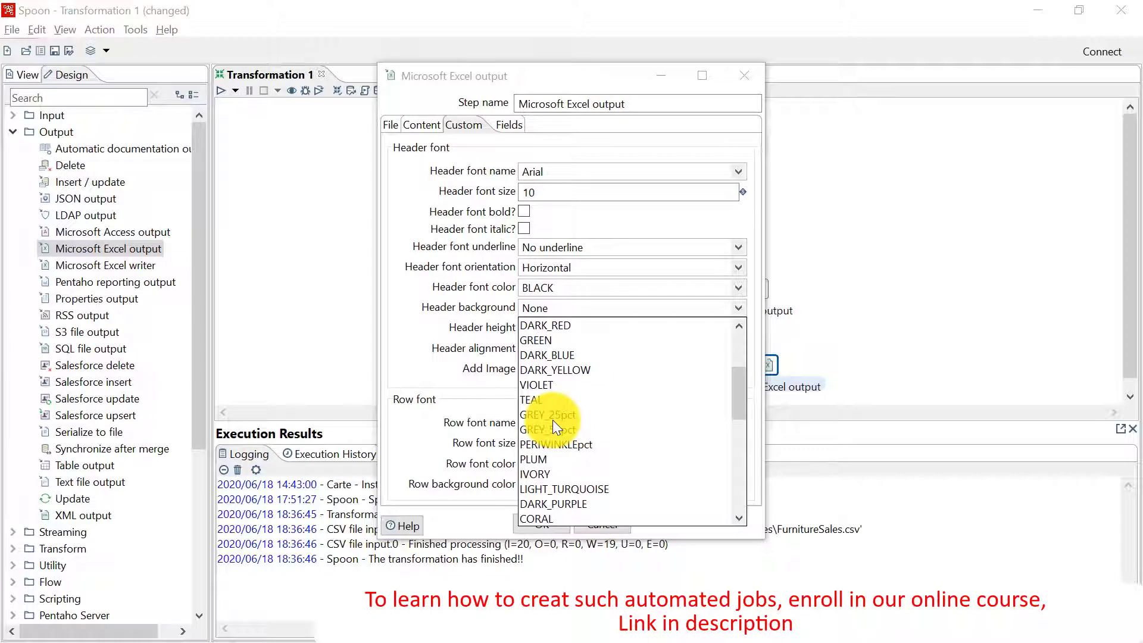
{"action": "left_click", "coordinate": [555, 434]}
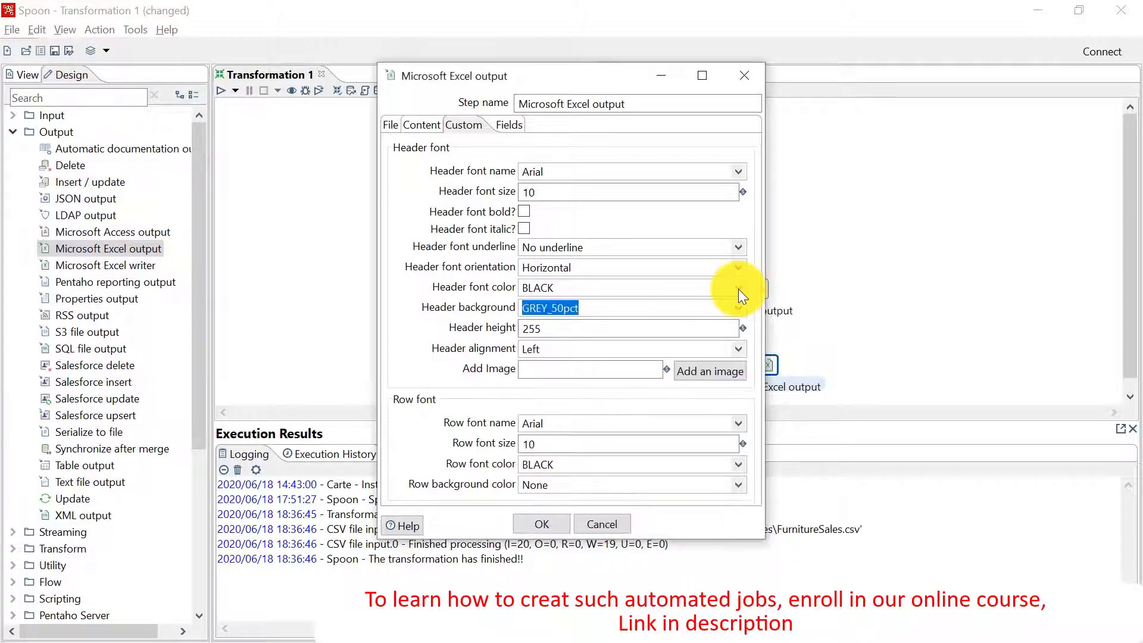
{"action": "left_click", "coordinate": [738, 289]}
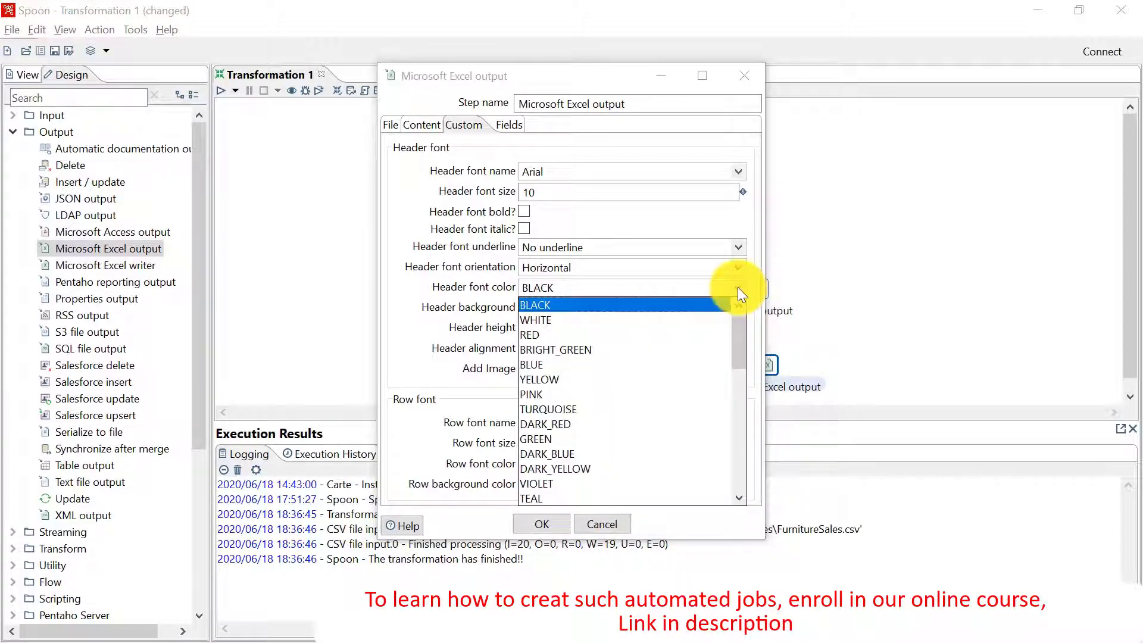
{"action": "left_click", "coordinate": [574, 320]}
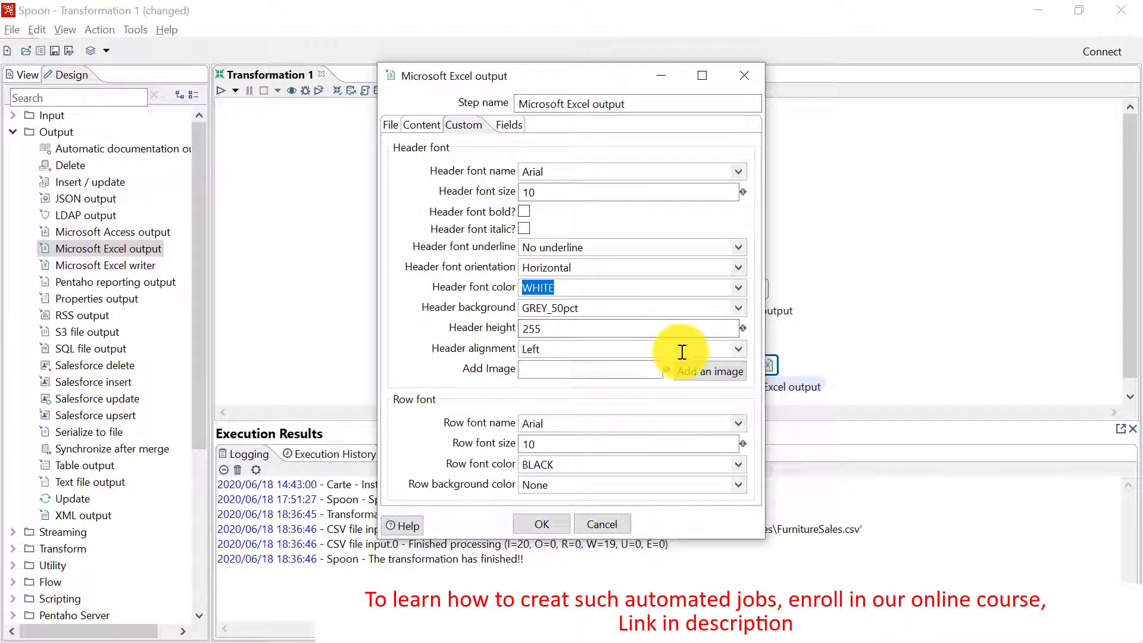
Load the incoming fields into the Excel output and accept its settings
{"action": "left_click", "coordinate": [508, 127]}
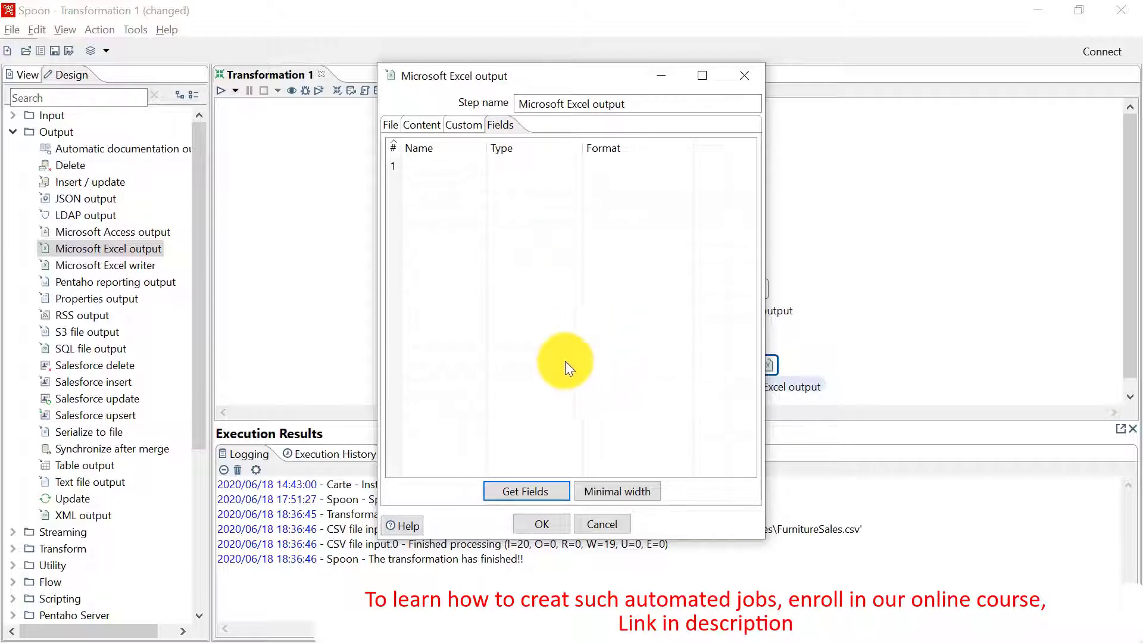
{"action": "left_click", "coordinate": [512, 484]}
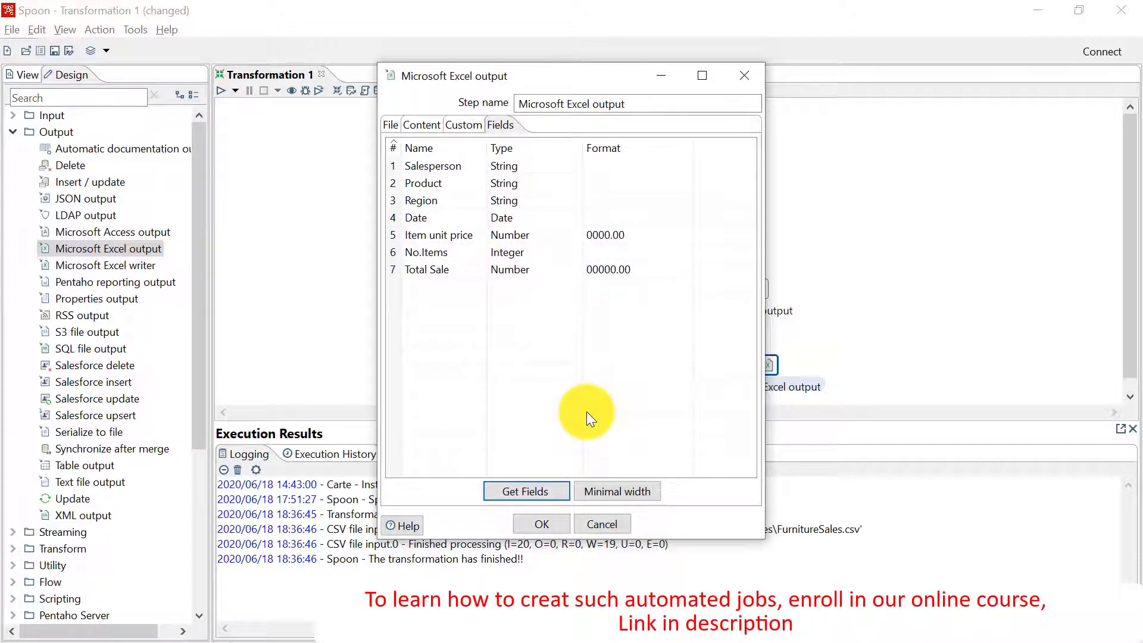
{"action": "left_click", "coordinate": [552, 521]}
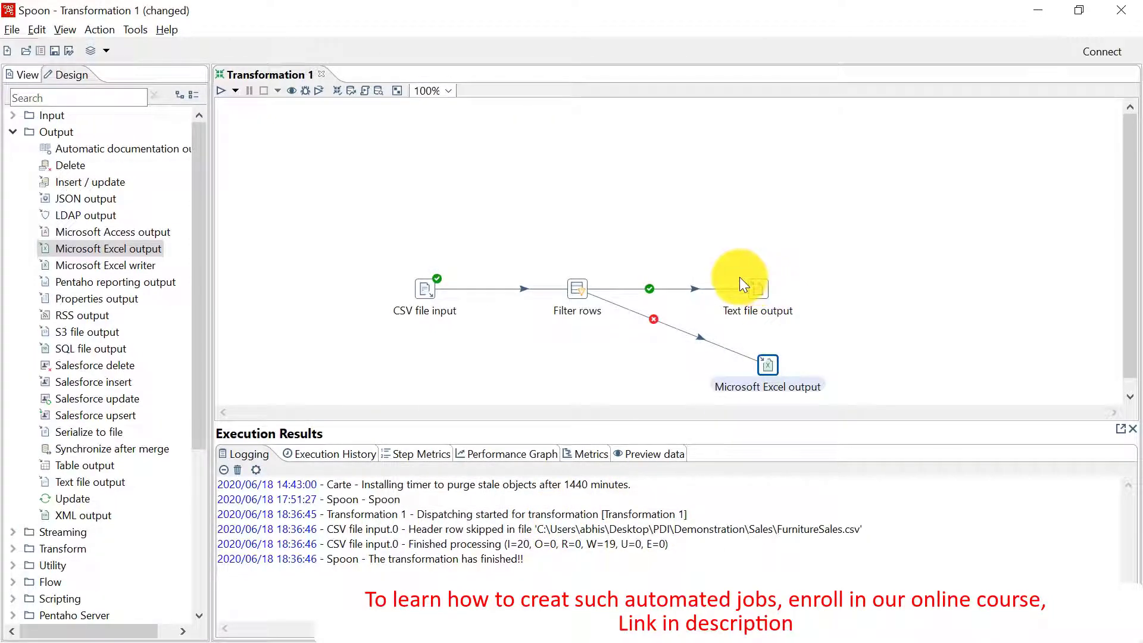
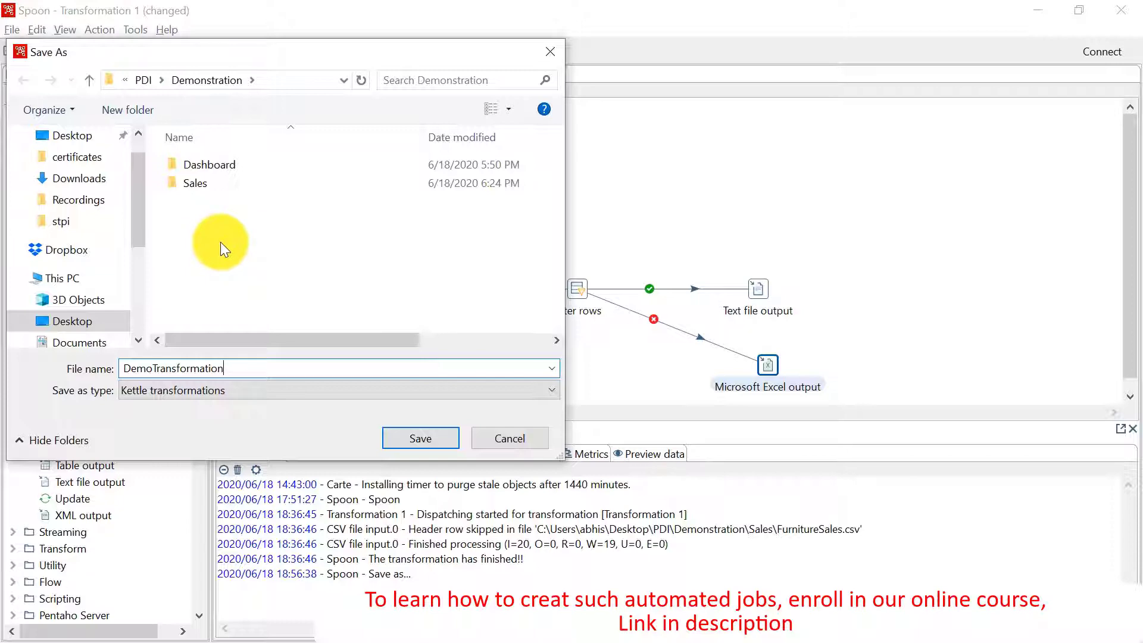
Save the transformation as DemoTransformation in the PDI Demonstration folder
{"action": "left_click", "coordinate": [421, 439]}
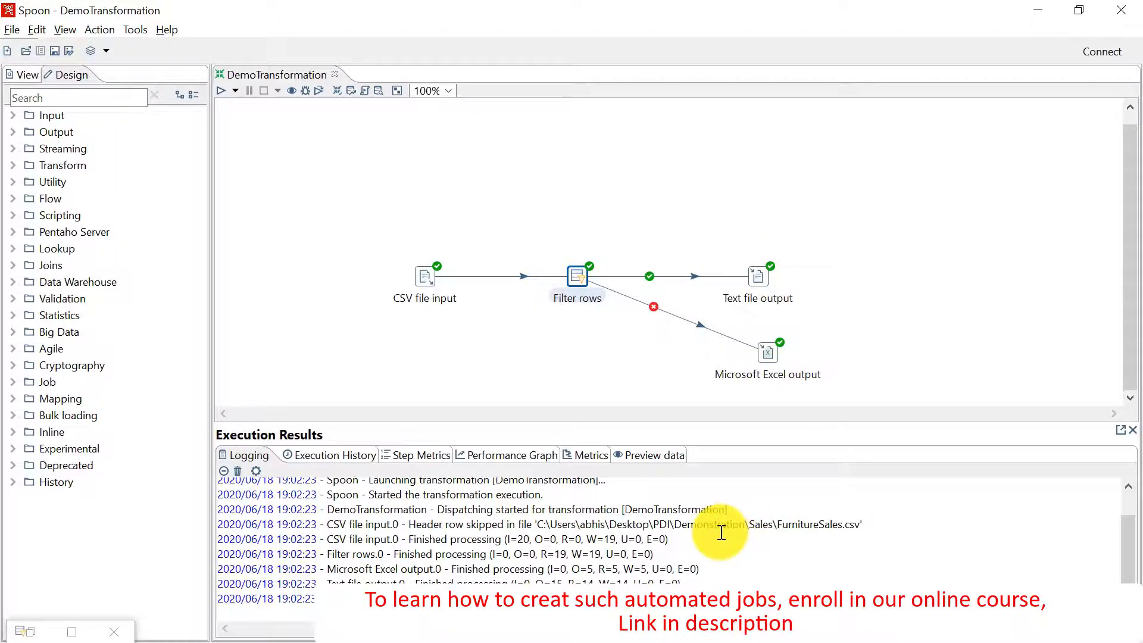
In File Explorer, open completefile from Demonstration's Dashboard folder in Excel and fit column A to examine how the fields are separated
{"action": "key", "text": "alt+Tab"}
{"action": "key", "text": "Tab"}
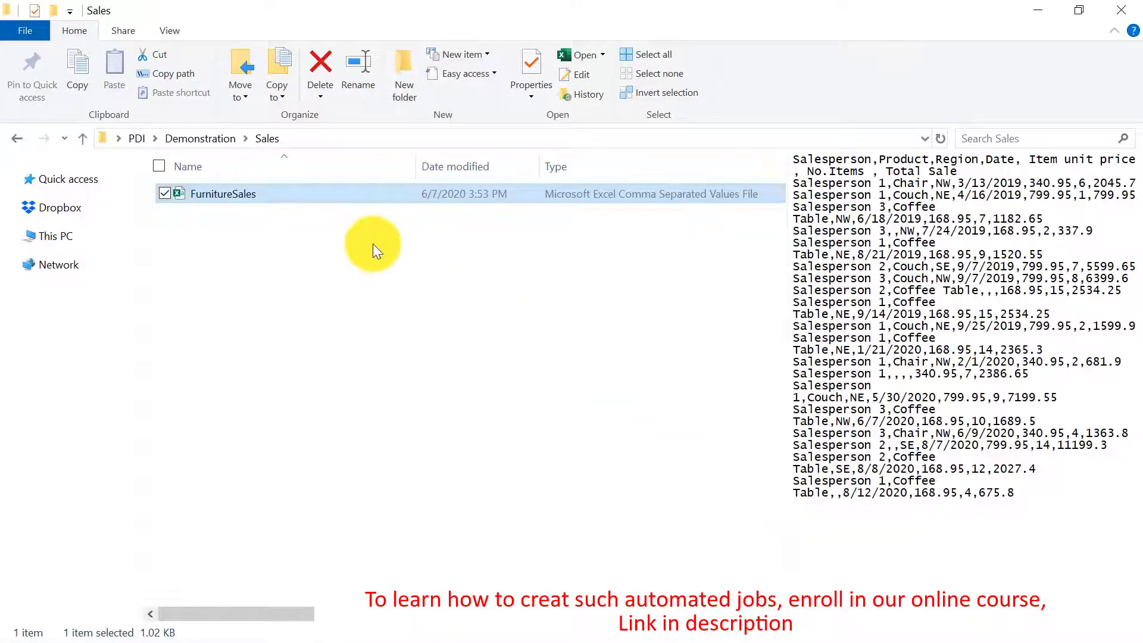
{"action": "left_click", "coordinate": [206, 138]}
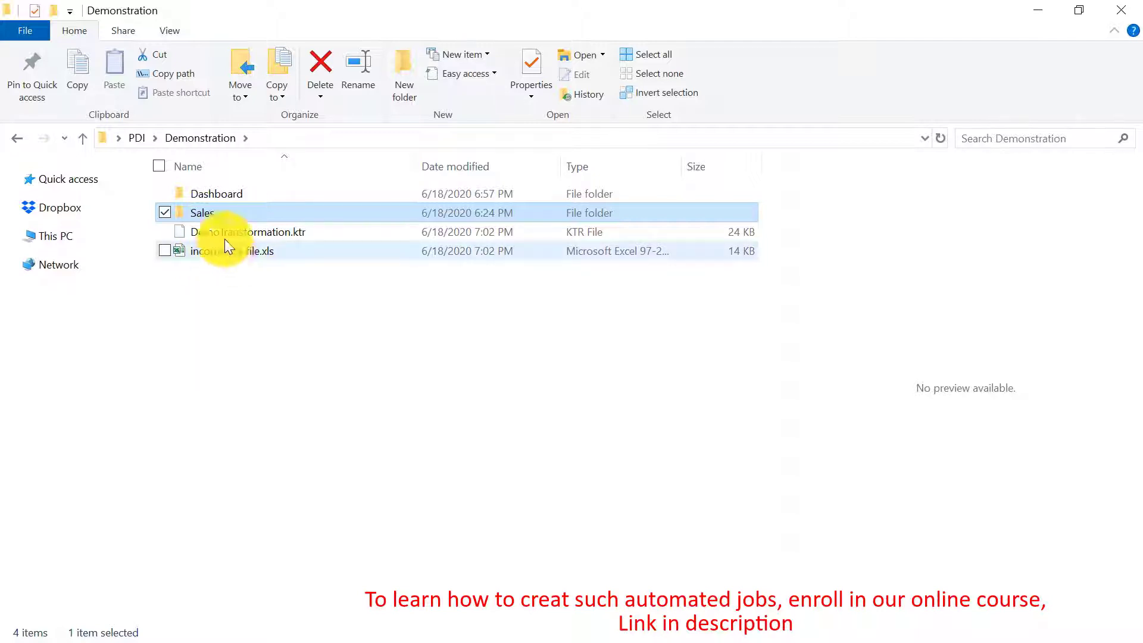
{"action": "double_click", "coordinate": [208, 189]}
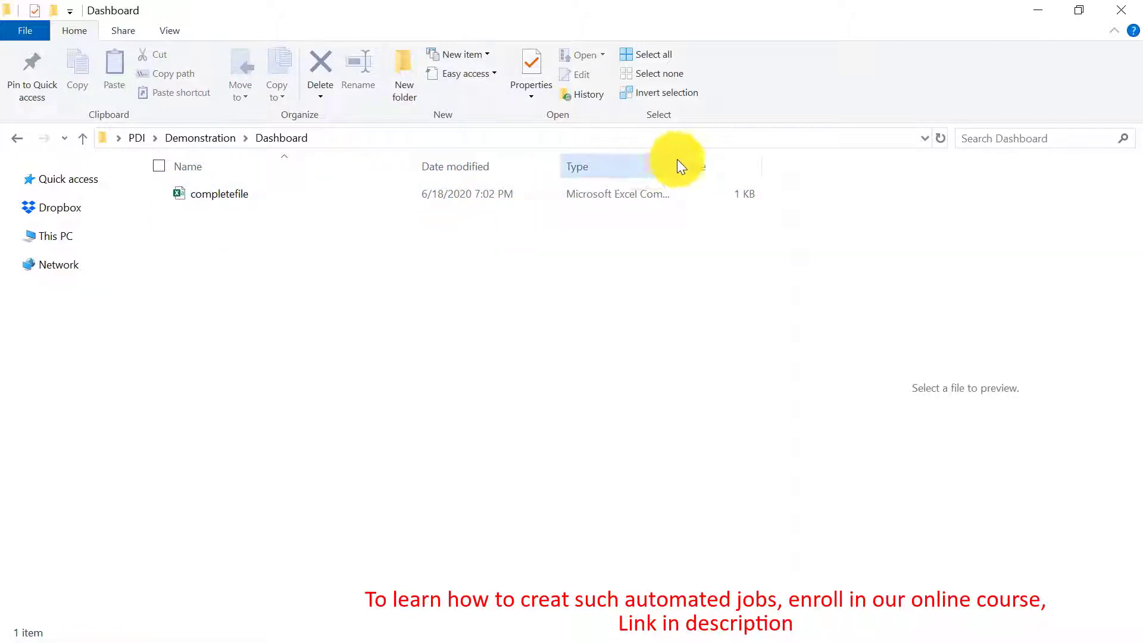
{"action": "left_click_drag", "start_coordinate": [682, 157], "coordinate": [734, 161]}
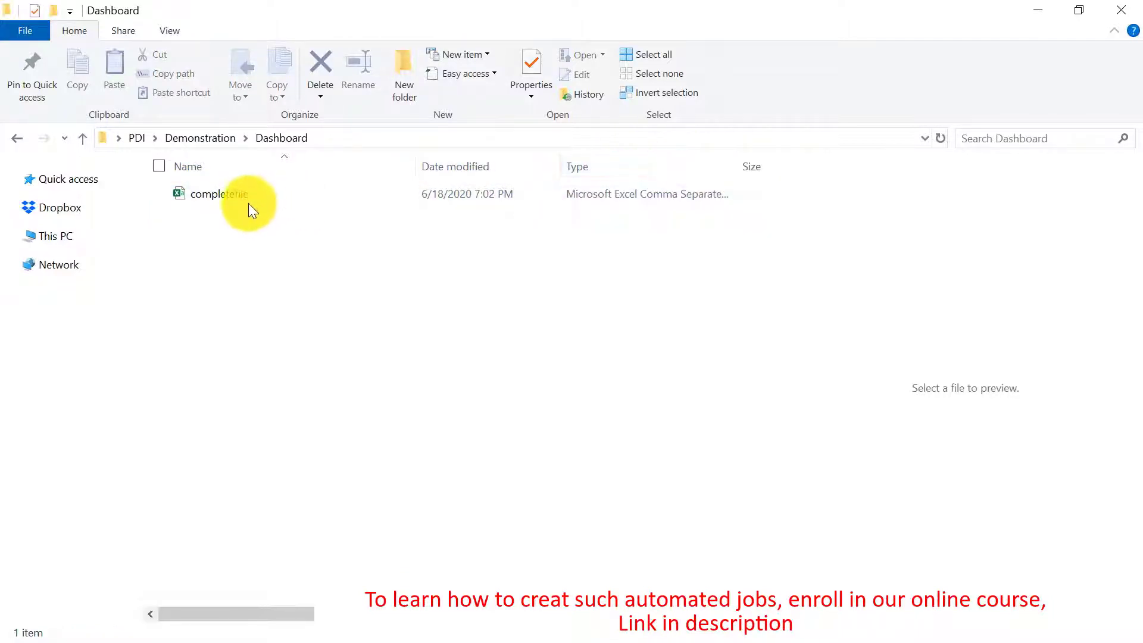
{"action": "double_click", "coordinate": [218, 198]}
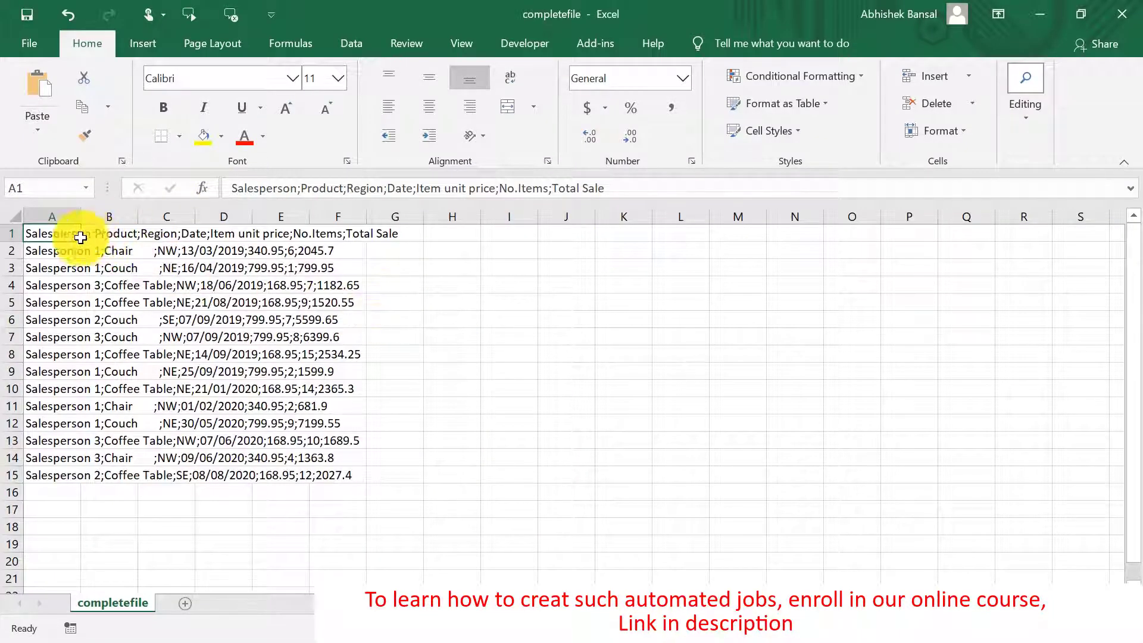
{"action": "double_click", "coordinate": [80, 217]}
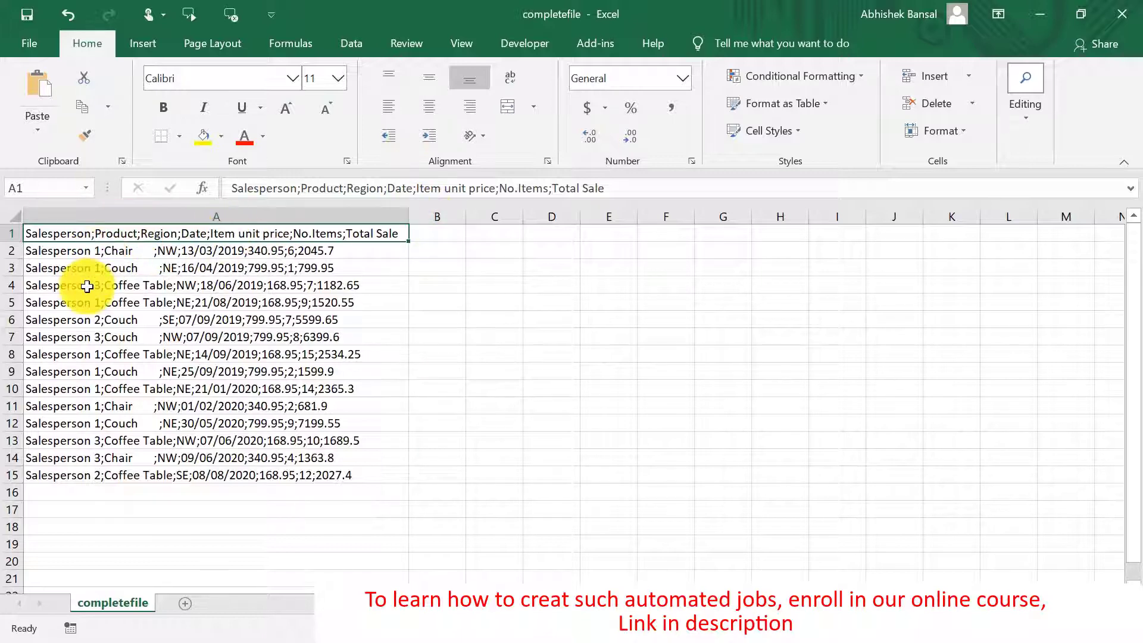
{"action": "left_click", "coordinate": [1038, 14]}
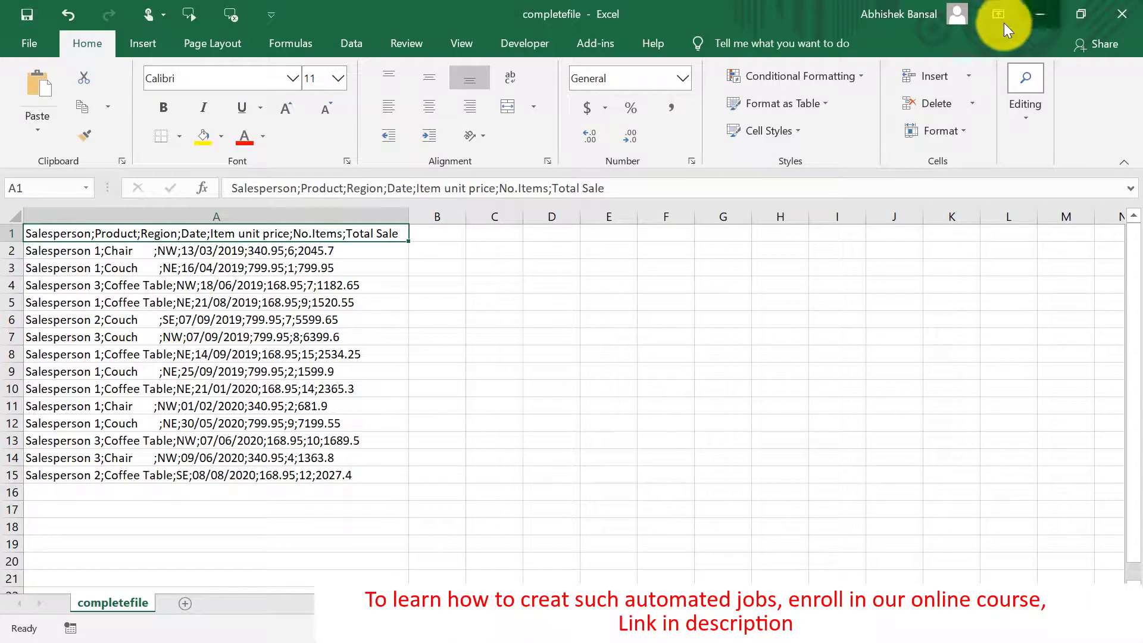
{"action": "left_click", "coordinate": [1036, 15]}
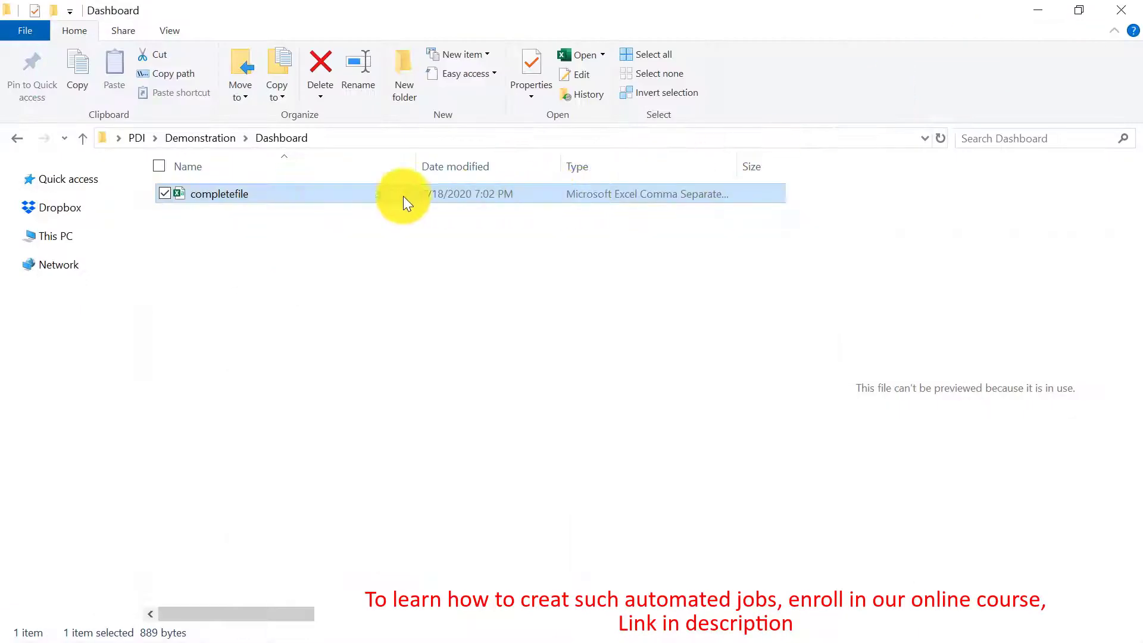
Open incomplete file.xls from the Demonstration folder and widen its Salesperson, Product and Date columns to examine the incomplete rows
{"action": "left_click", "coordinate": [209, 136]}
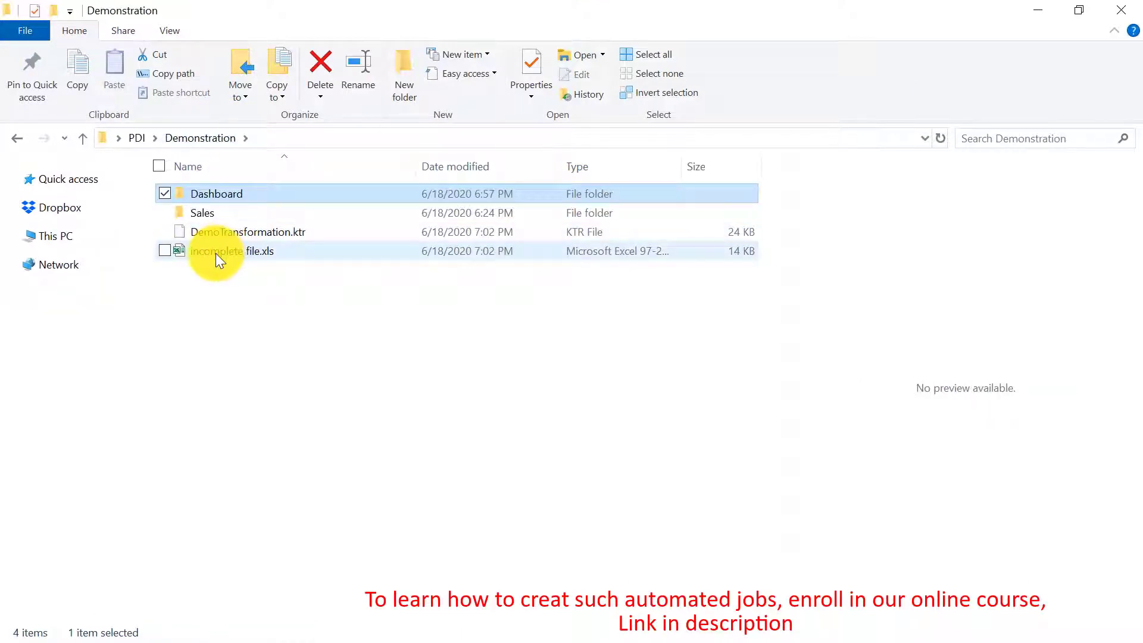
{"action": "left_click", "coordinate": [215, 252]}
{"action": "double_click", "coordinate": [215, 253]}
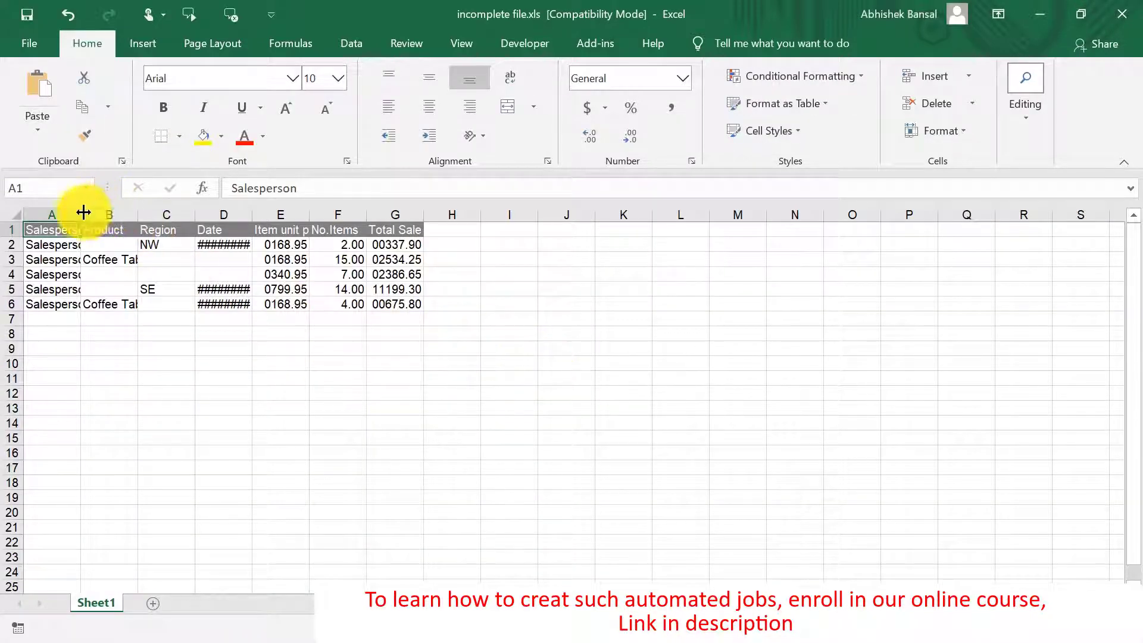
{"action": "left_click_drag", "start_coordinate": [83, 213], "coordinate": [266, 214]}
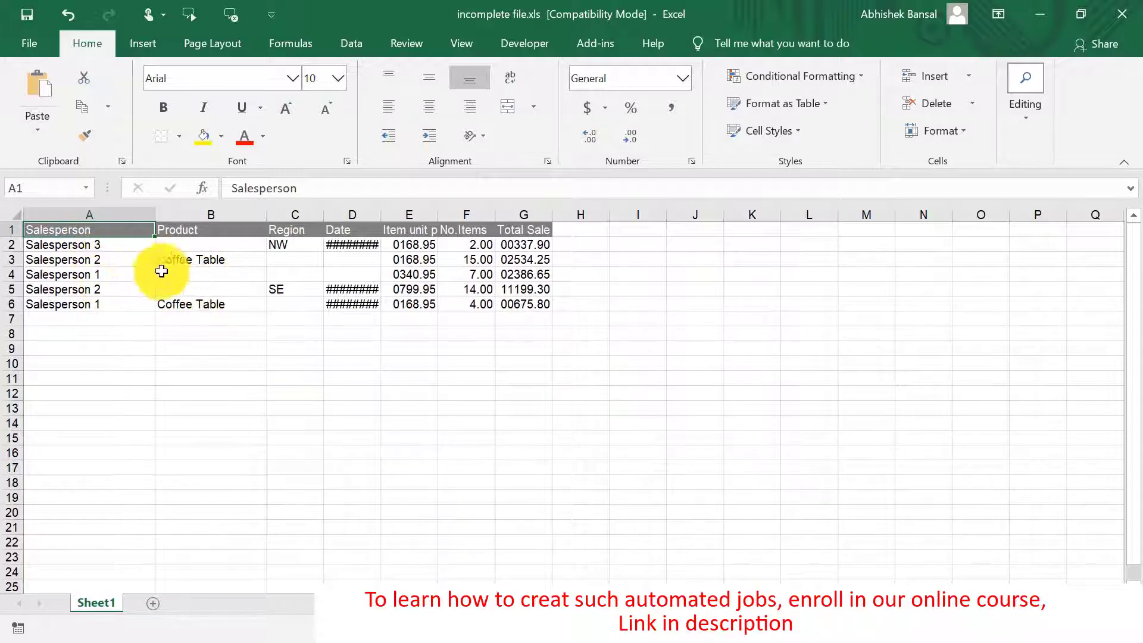
{"action": "left_click_drag", "start_coordinate": [381, 214], "coordinate": [420, 214]}
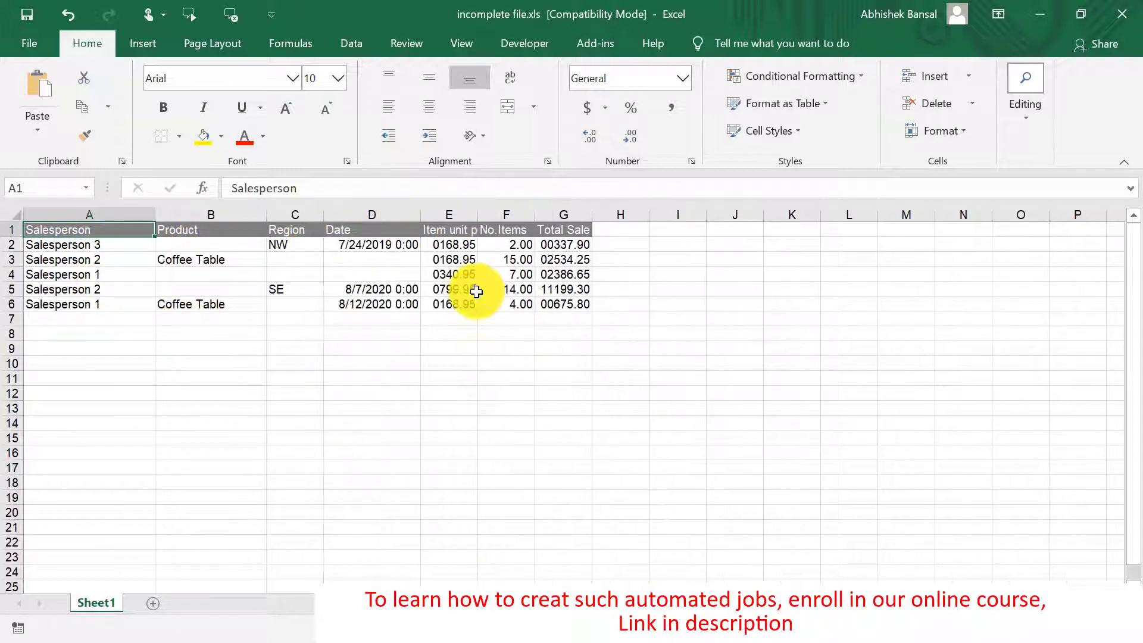
{"action": "left_click", "coordinate": [1029, 16]}
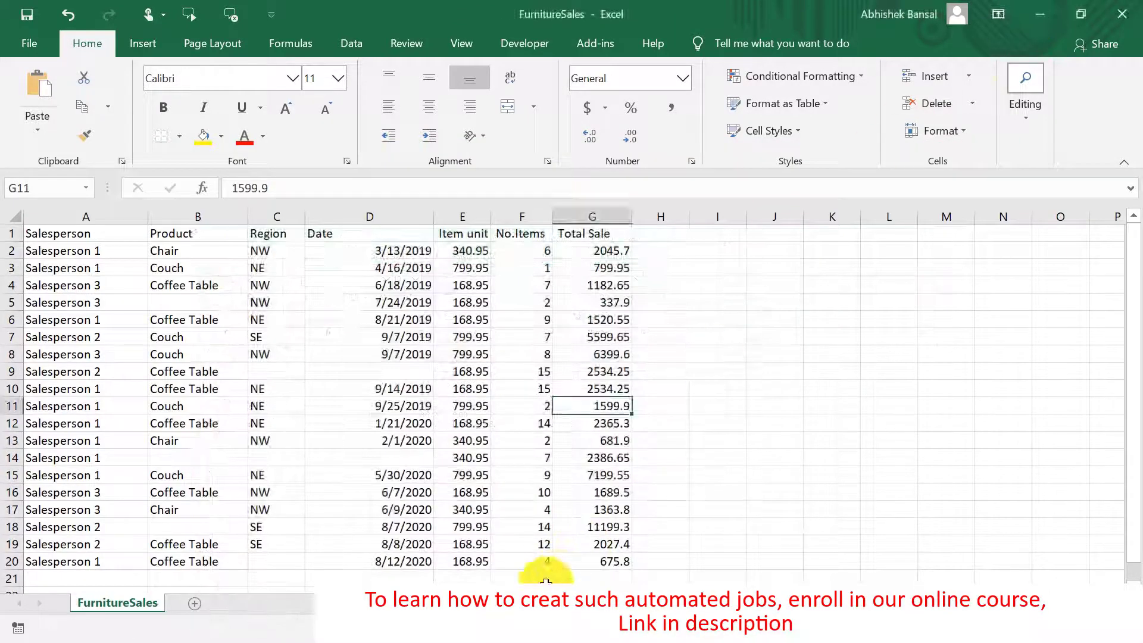
Return to Spoon and set the Text file output step's separator to a comma
{"action": "key", "text": "alt+Tab"}
{"action": "key", "text": "alt+Tab"}
{"action": "key", "text": "alt+Tab"}
{"action": "key", "text": "alt+Tab"}
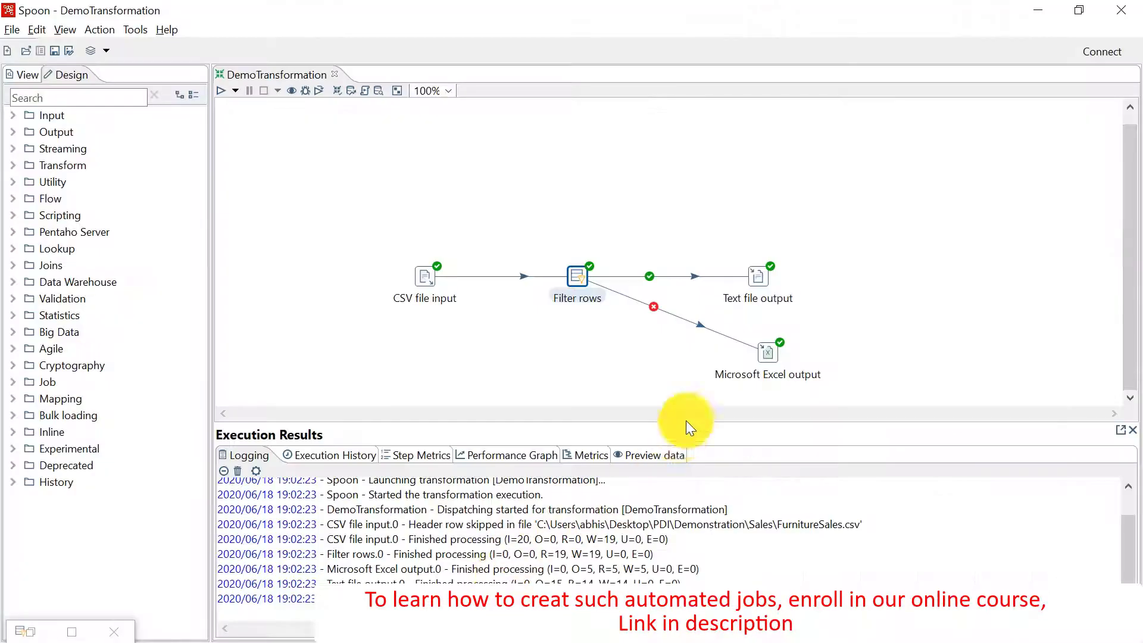
{"action": "double_click", "coordinate": [763, 277]}
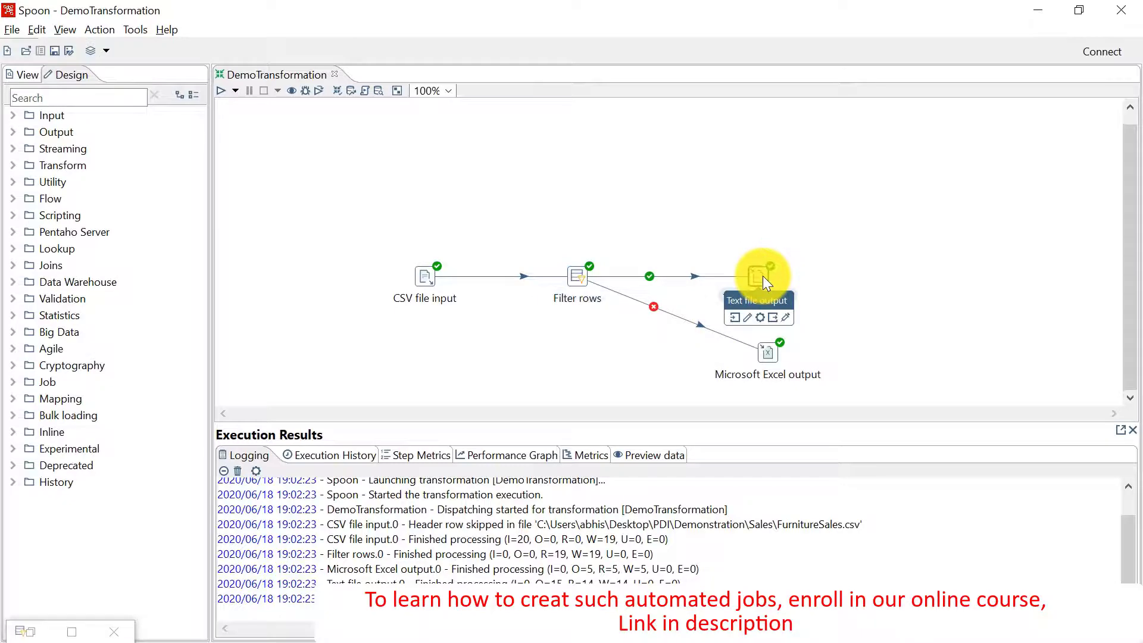
{"action": "left_click", "coordinate": [151, 155]}
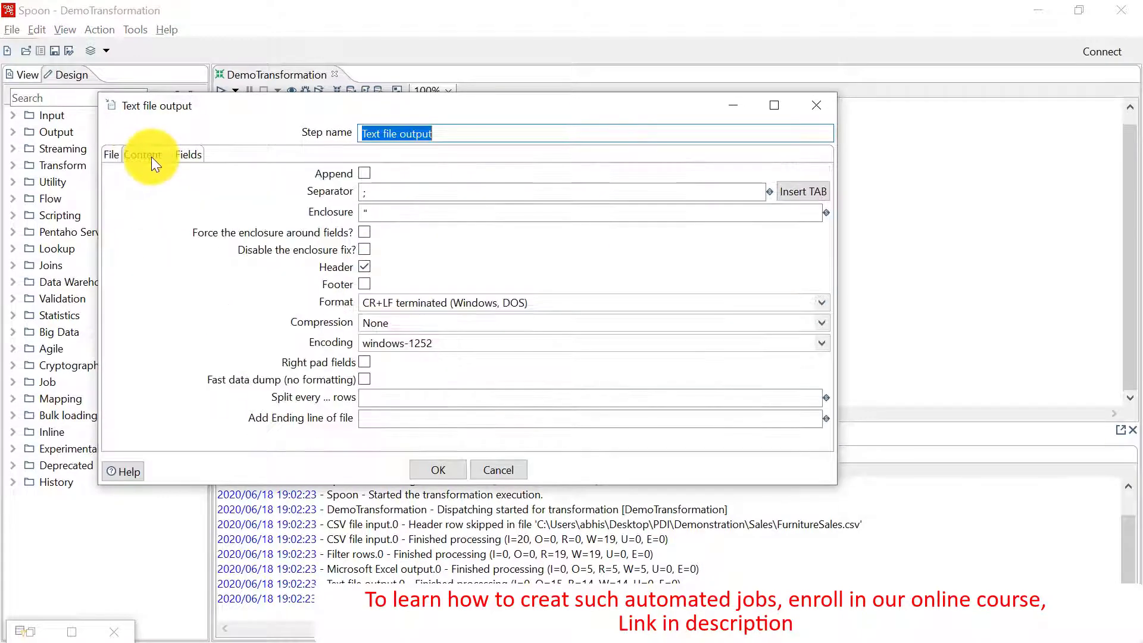
{"action": "double_click", "coordinate": [390, 189]}
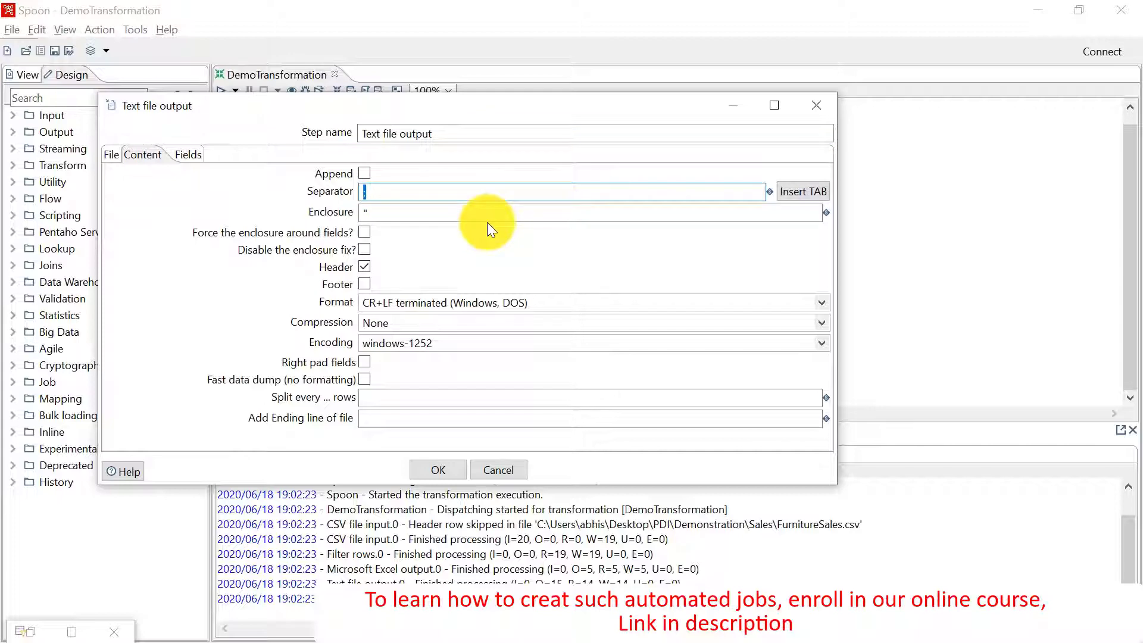
{"action": "type", "text": ","}
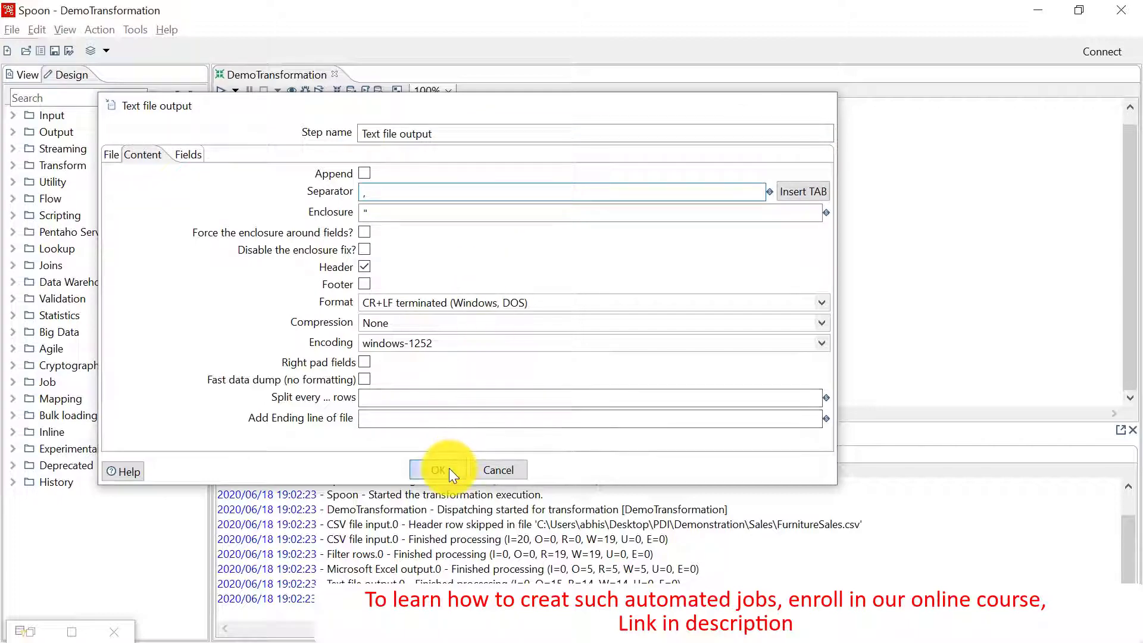
{"action": "left_click", "coordinate": [449, 468]}
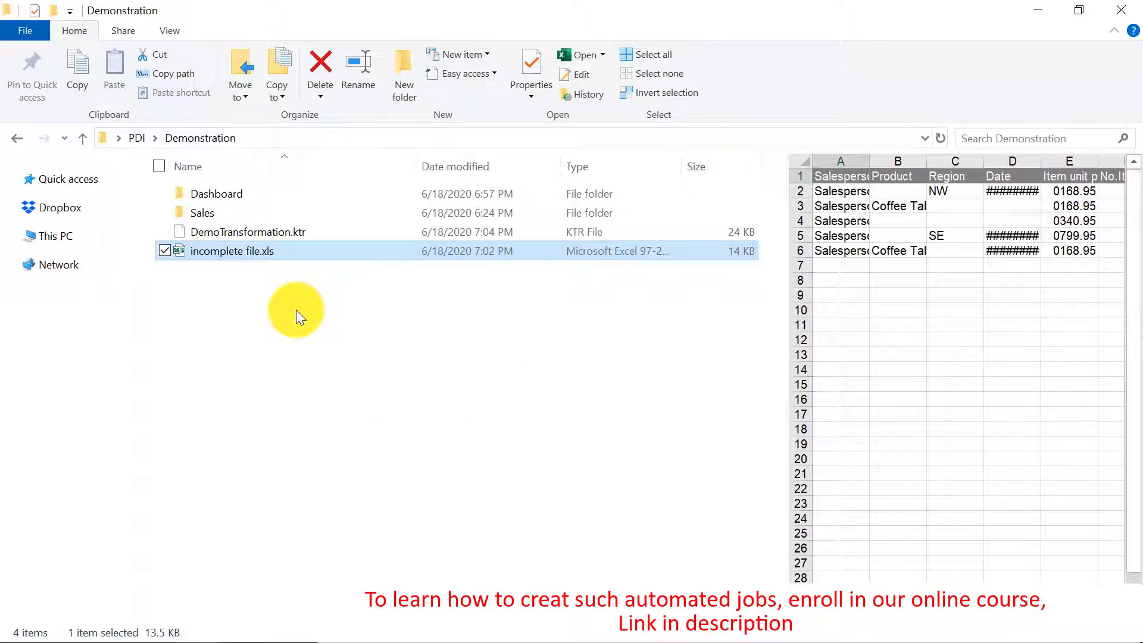
In File Explorer, permanently delete incomplete file.xls from the Demonstration folder and completefile from its Dashboard subfolder
{"action": "key", "text": "shift+Delete"}
{"action": "left_click", "coordinate": [652, 394]}
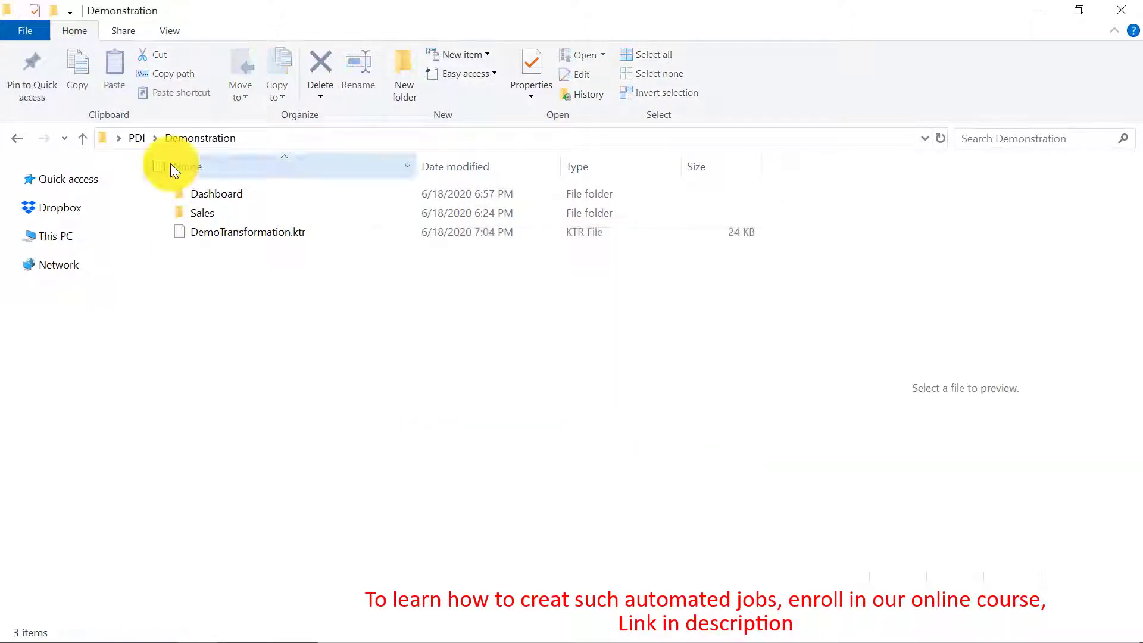
{"action": "double_click", "coordinate": [226, 195]}
{"action": "left_click", "coordinate": [236, 190]}
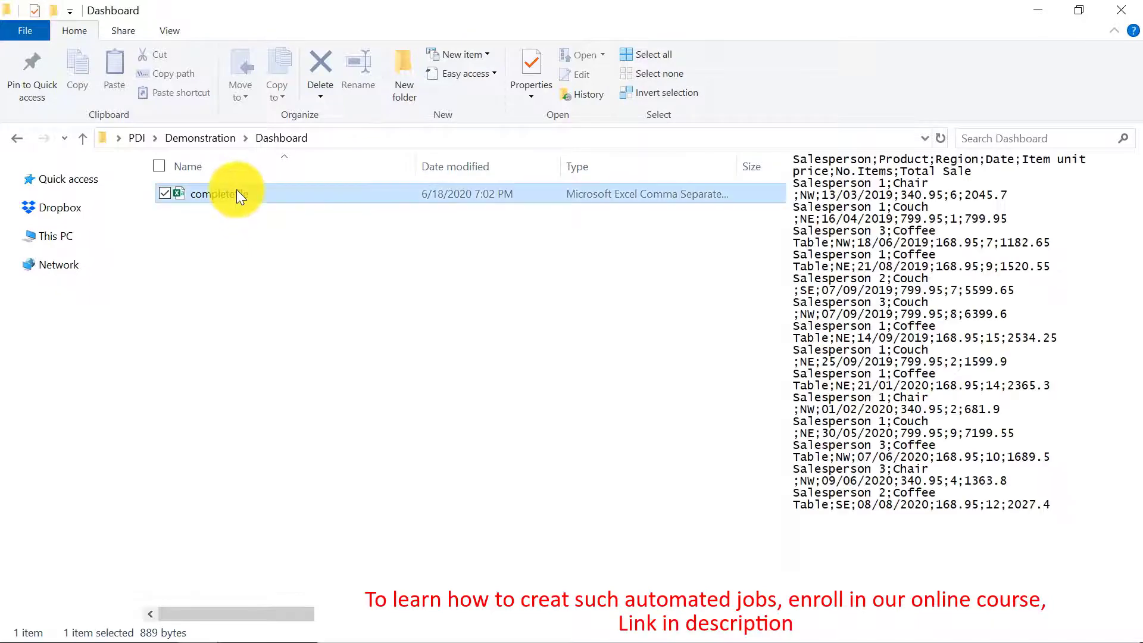
{"action": "key", "text": "shift+Delete"}
{"action": "key", "text": "Return"}
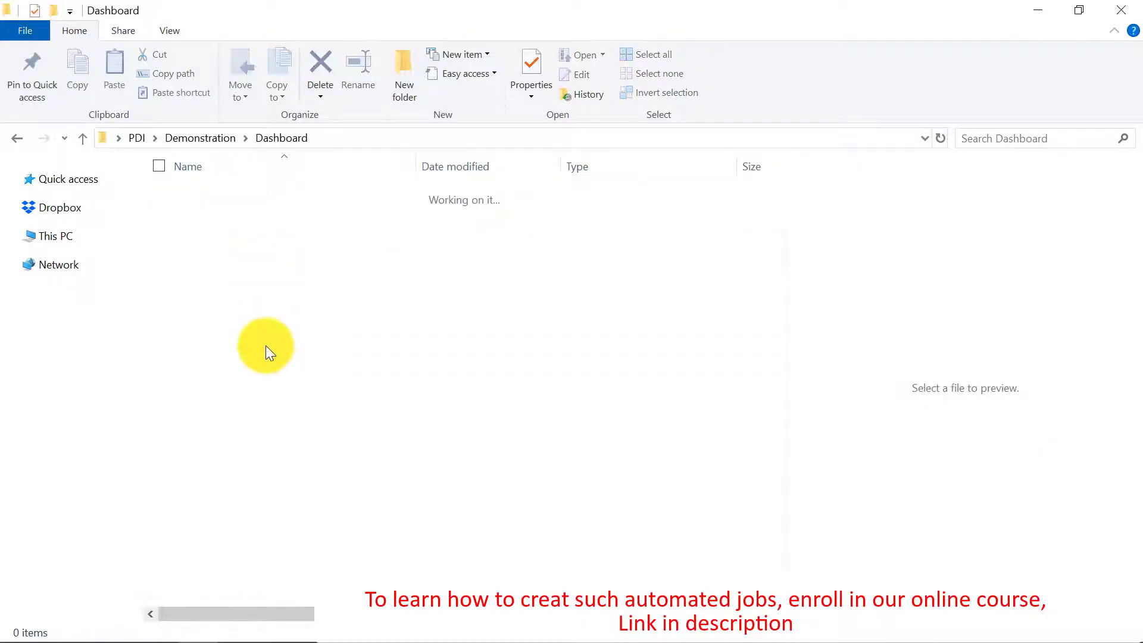
Switch back to Spoon and run DemoTransformation again
{"action": "key", "text": "alt+Tab"}
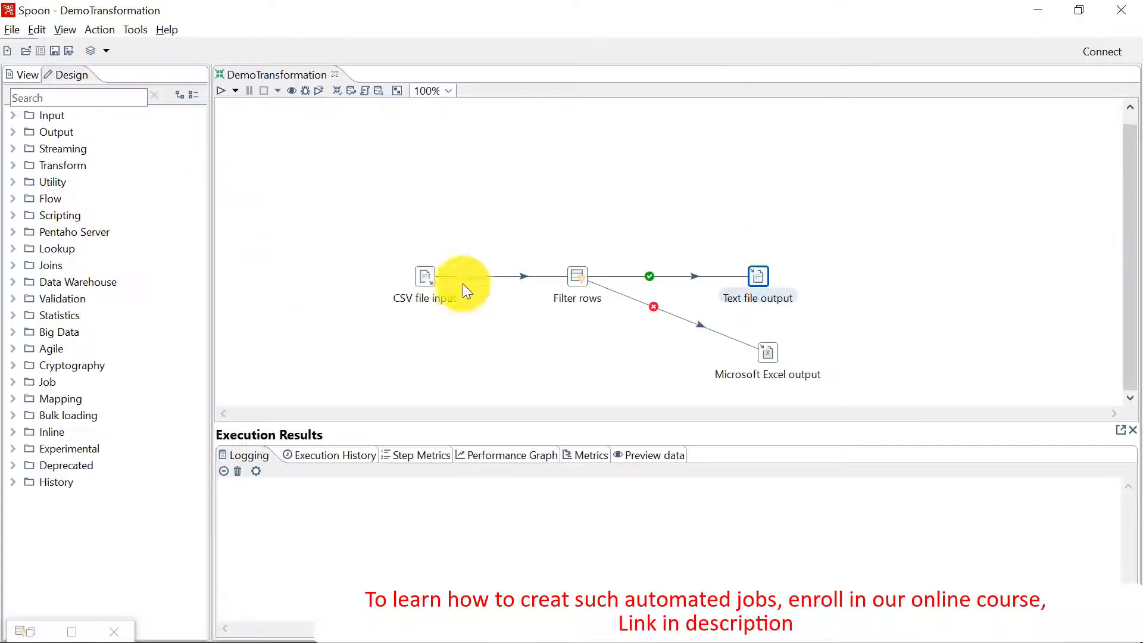
{"action": "left_click", "coordinate": [219, 92]}
{"action": "left_click", "coordinate": [689, 485]}
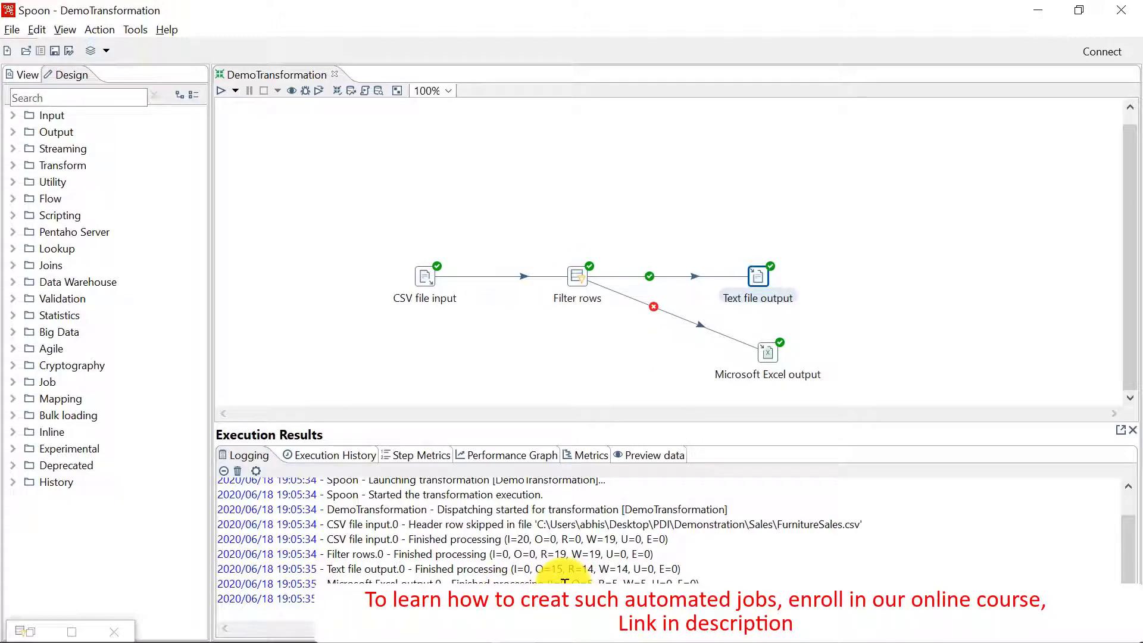
Open the regenerated completefile from the Dashboard folder in Excel and fit the Salesperson column to check the separate fields
{"action": "key", "text": "alt+Tab"}
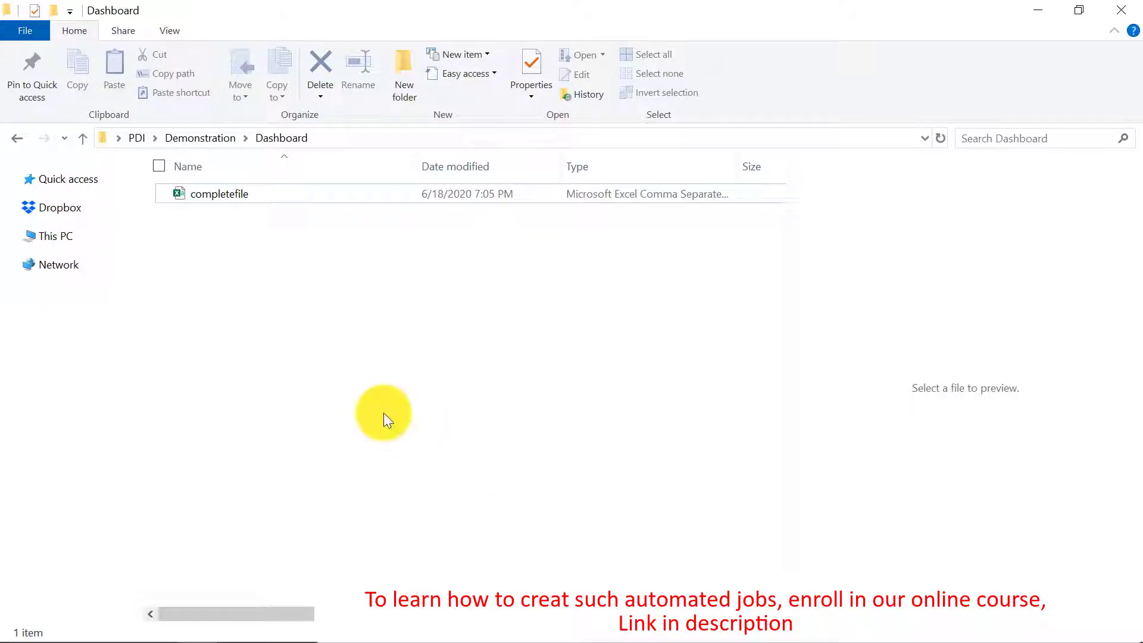
{"action": "double_click", "coordinate": [273, 201]}
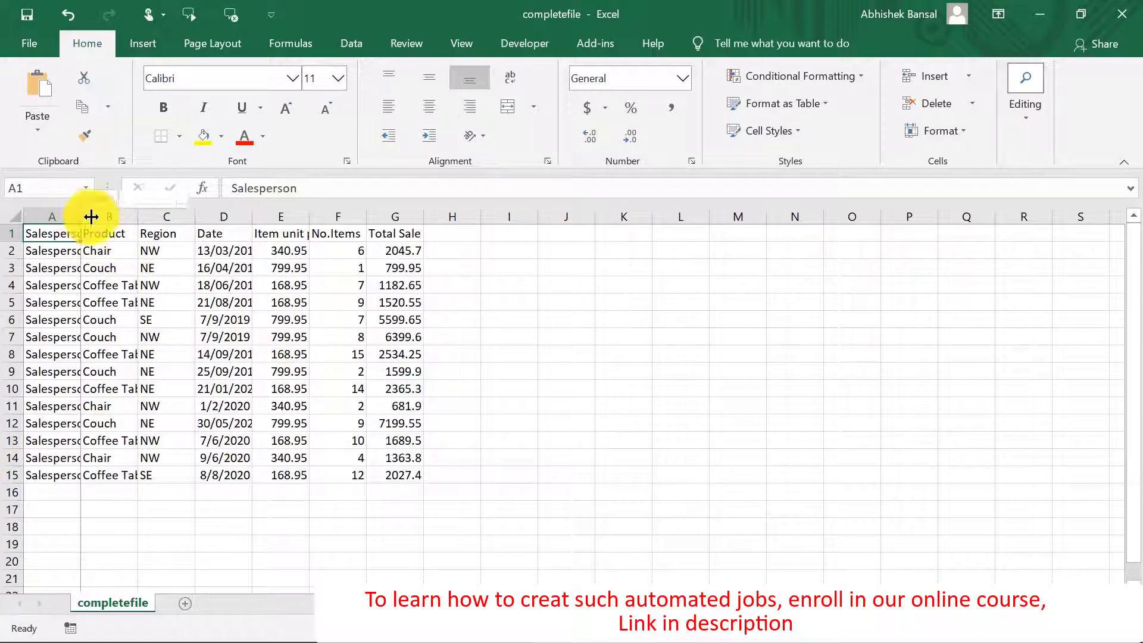
{"action": "double_click", "coordinate": [87, 216]}
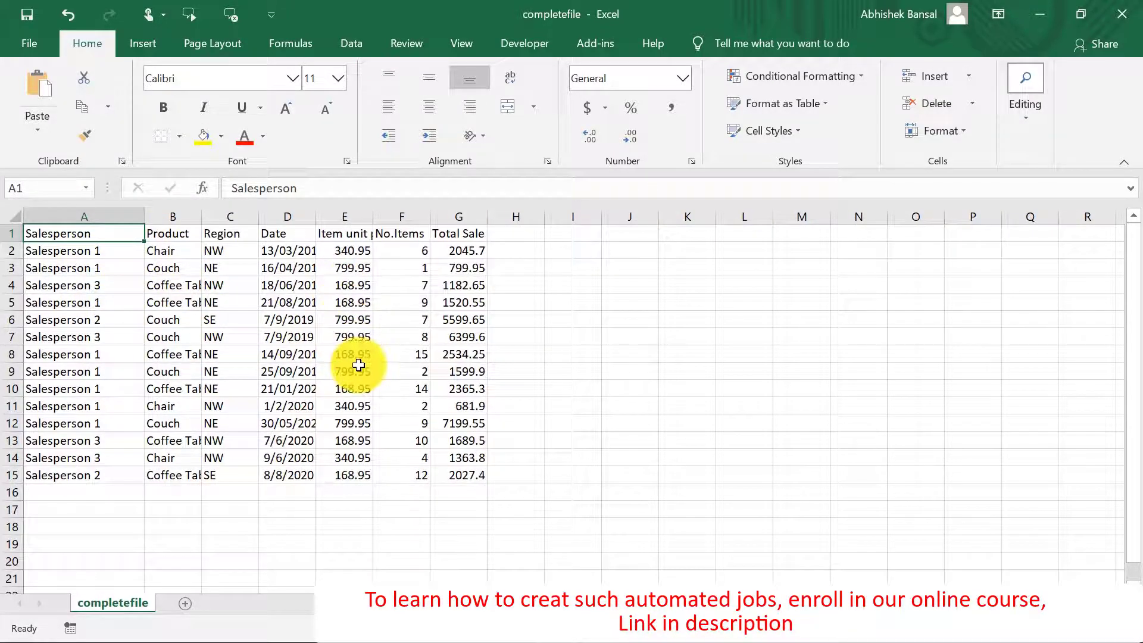
{"action": "left_click", "coordinate": [1039, 14]}
{"action": "left_click", "coordinate": [1028, 16]}
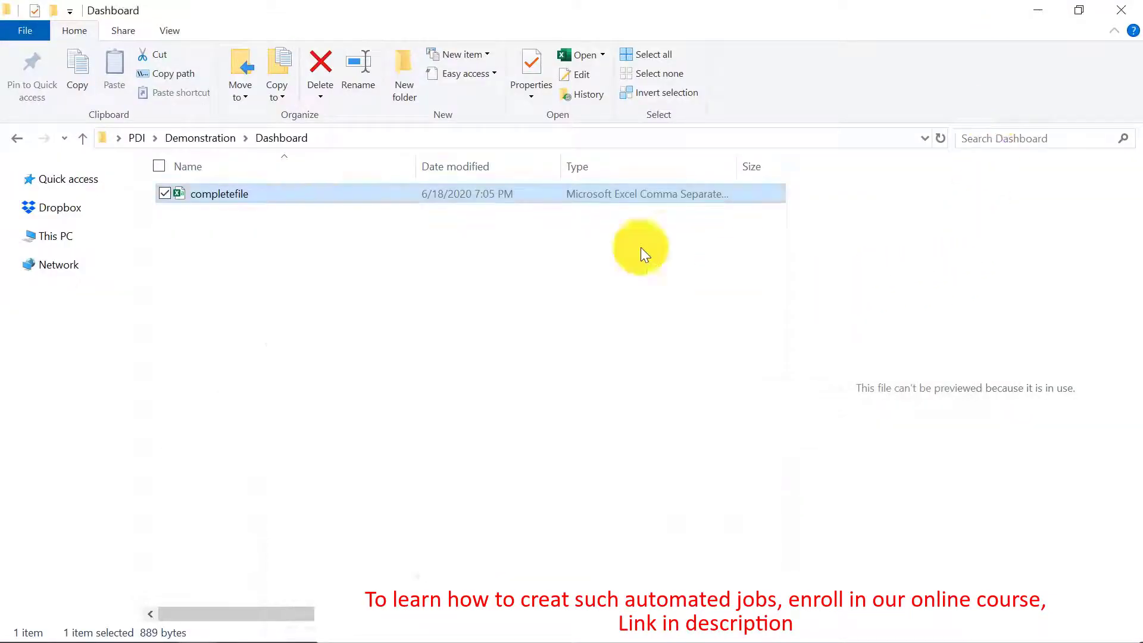
Open completefile in Notepad to check its comma separators, then minimize the window
{"action": "right_click", "coordinate": [237, 192]}
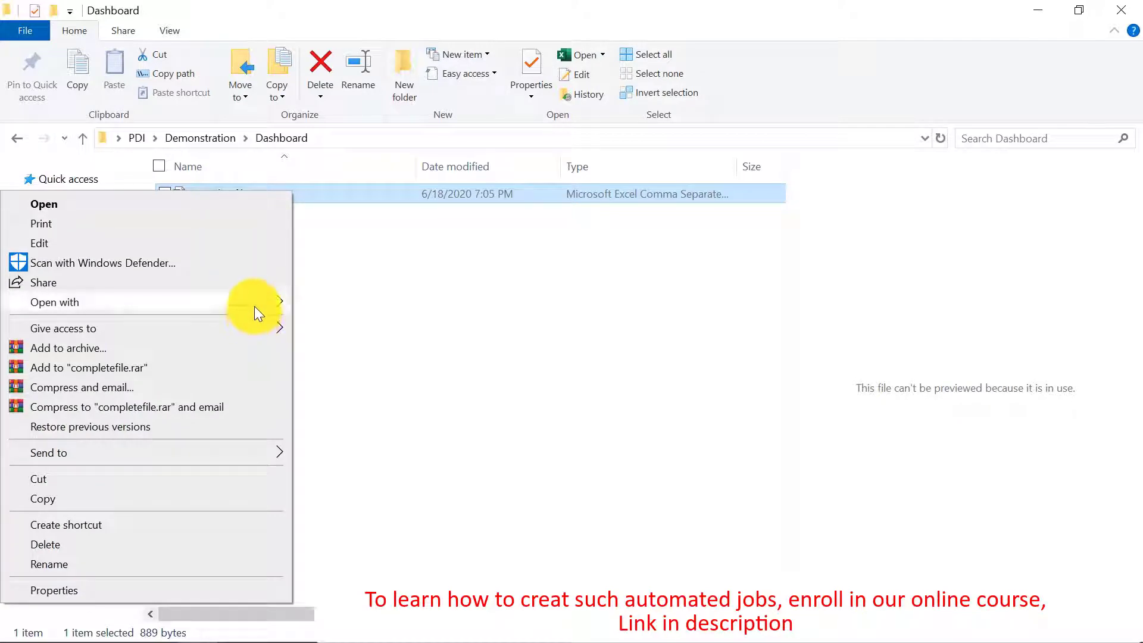
{"action": "mouse_move", "coordinate": [342, 312]}
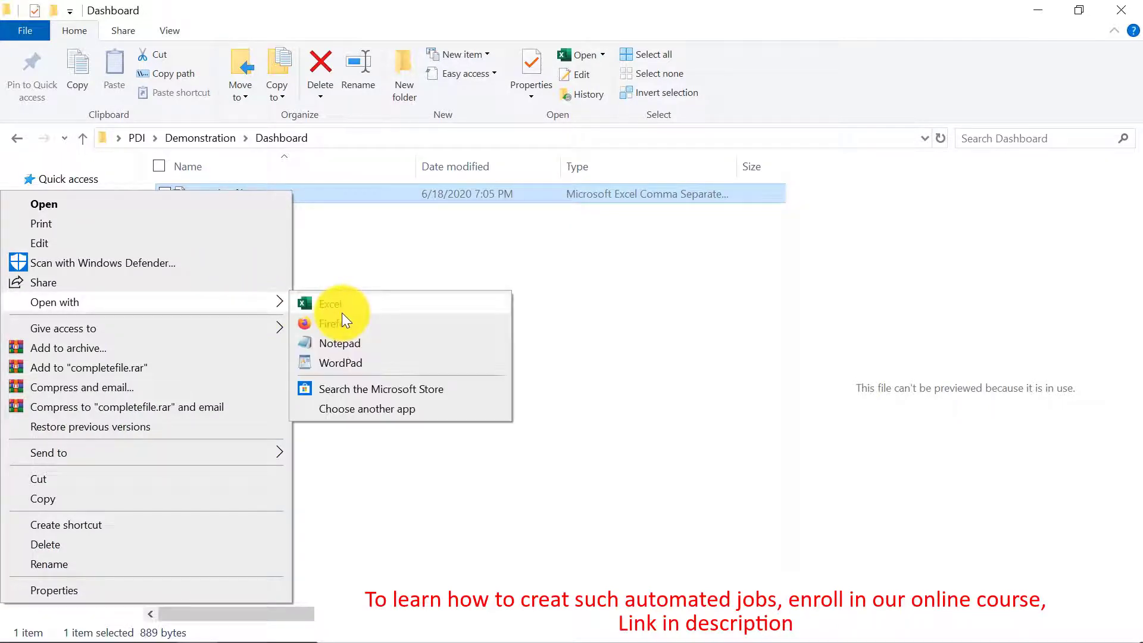
{"action": "left_click", "coordinate": [344, 345]}
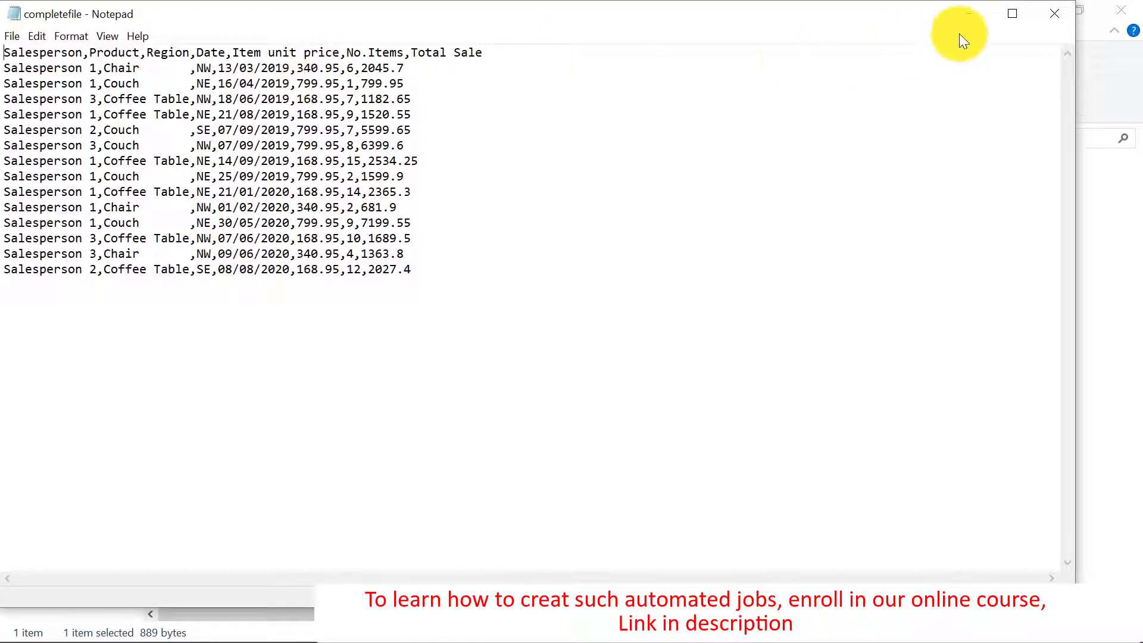
{"action": "left_click", "coordinate": [970, 14]}
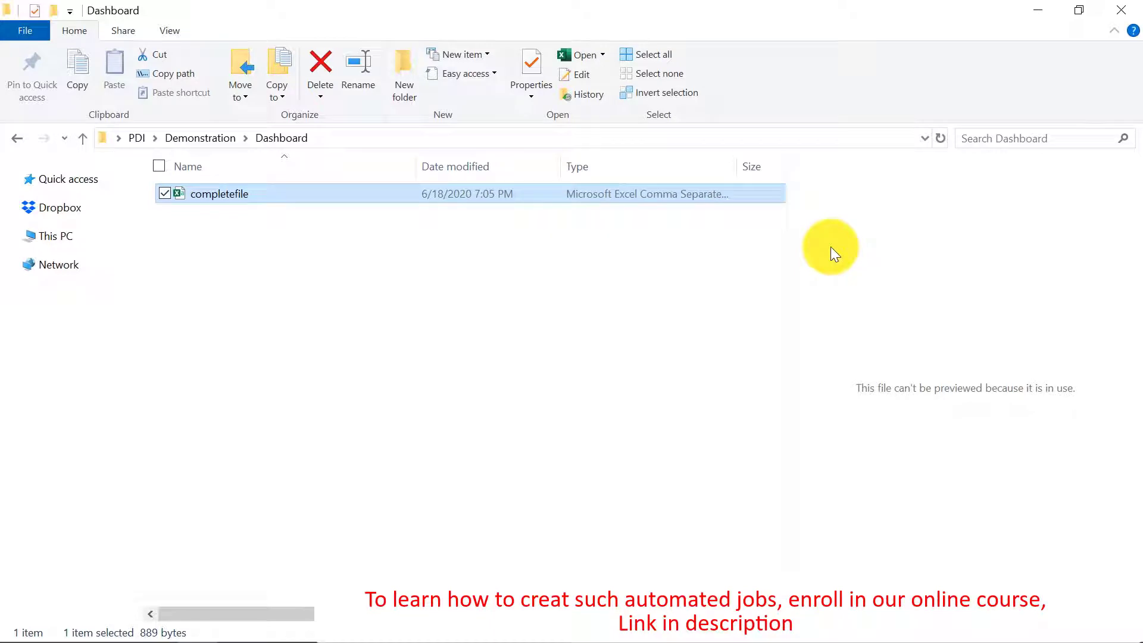